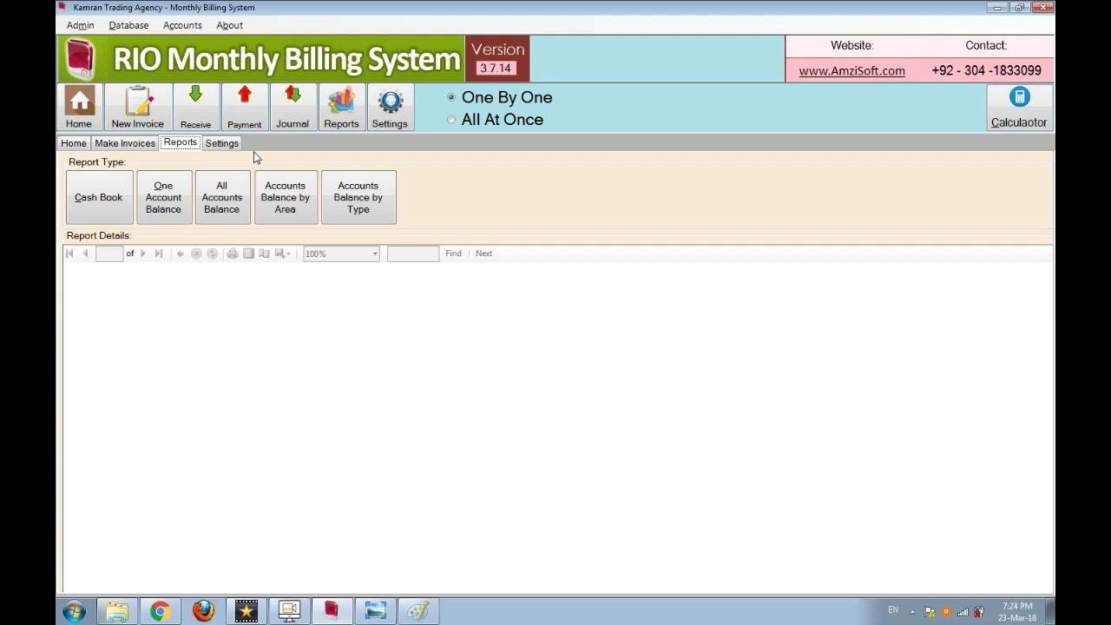
Open the Cash Book report for 23-Mar-18, showing 358 cash in hand.
{"action": "left_click", "coordinate": [121, 211]}
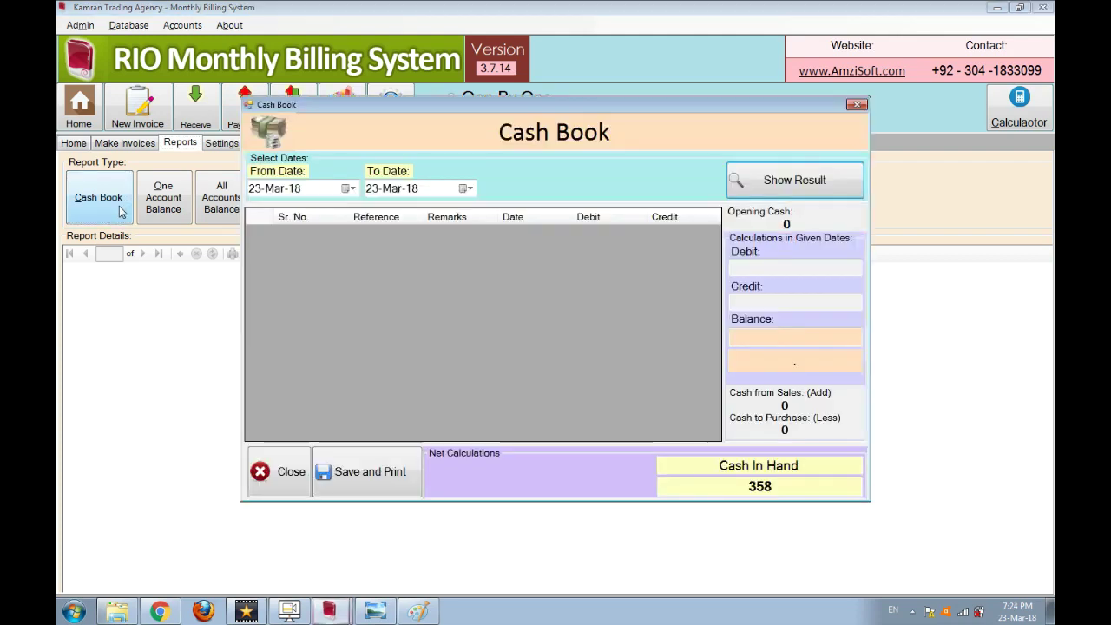
Close the Cash Book and bring up the Settings page with A4 receipt size and Urdu printing.
{"action": "left_click", "coordinate": [857, 105]}
{"action": "left_click", "coordinate": [218, 145]}
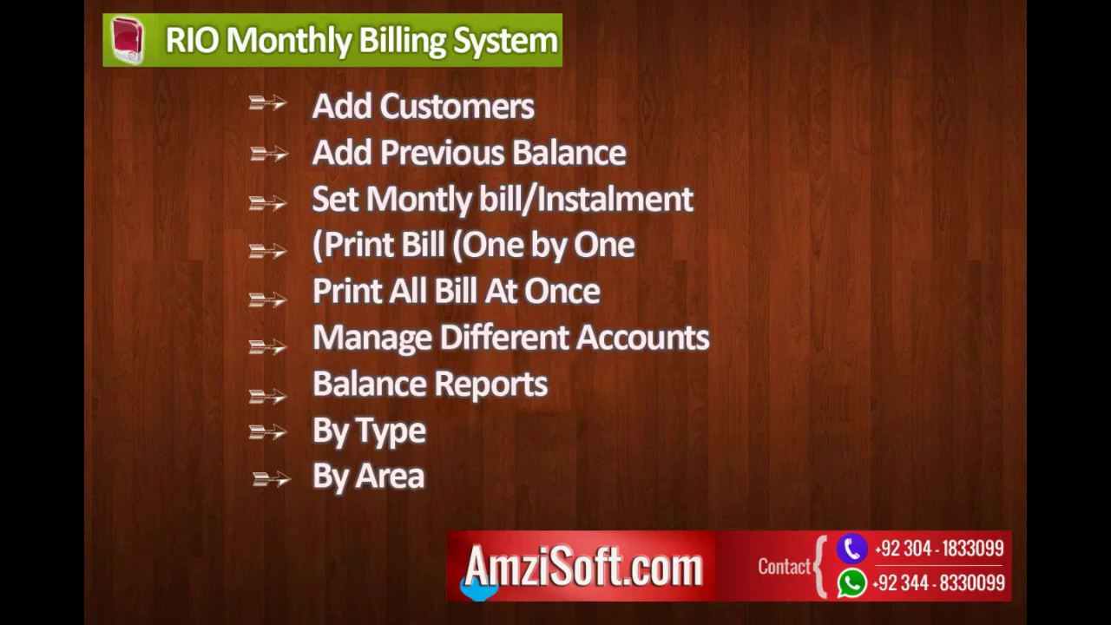
View the sample printed receipts in Paint, then return to the billing system's Home page.
{"action": "key", "text": "alt+Tab"}
{"action": "key", "text": "alt+Tab"}
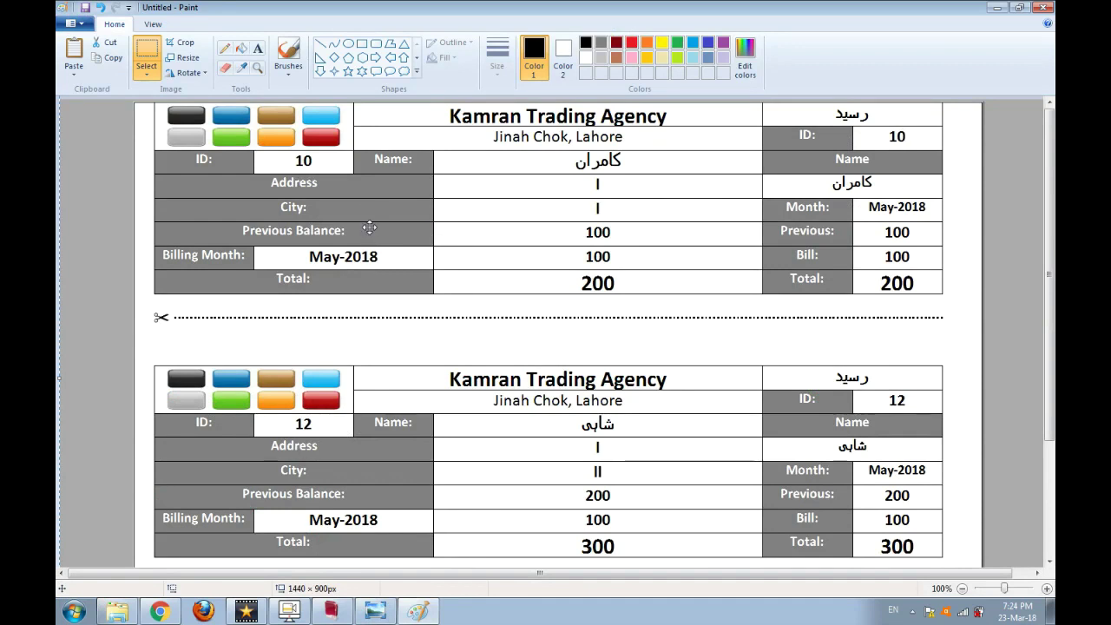
{"action": "left_click", "coordinate": [334, 612]}
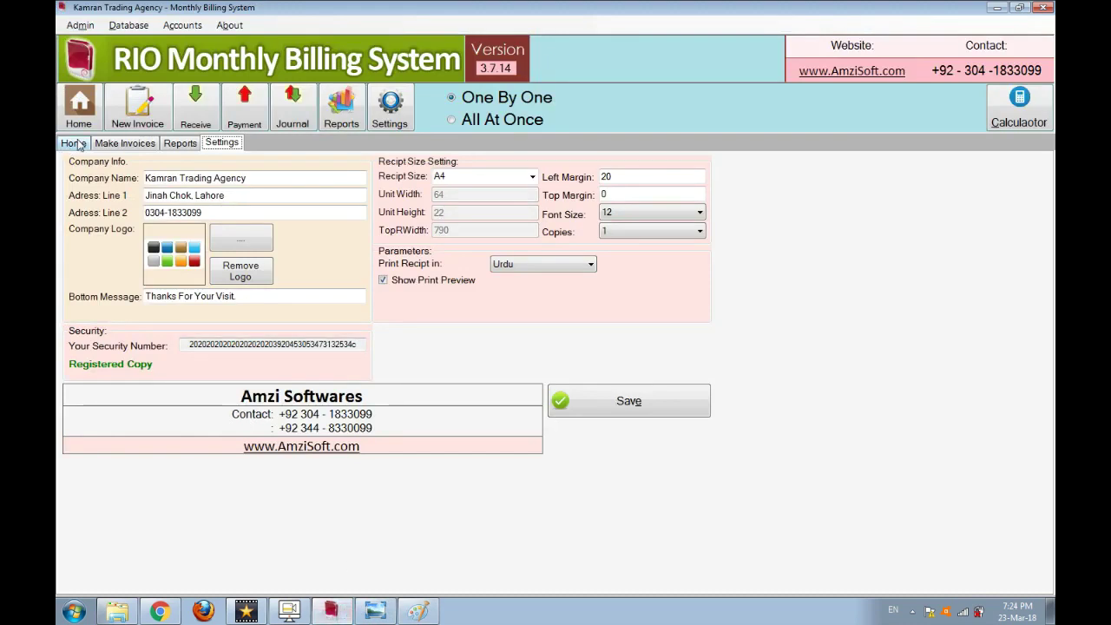
{"action": "left_click", "coordinate": [75, 143]}
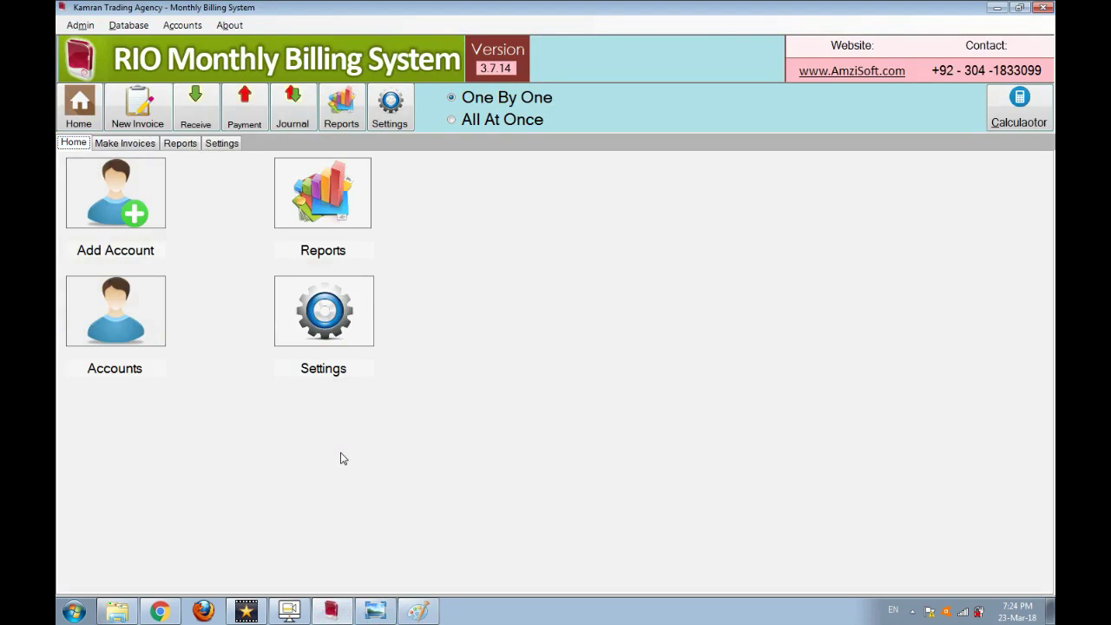
Look at the Admin Change Password form and close it.
{"action": "left_click", "coordinate": [75, 27]}
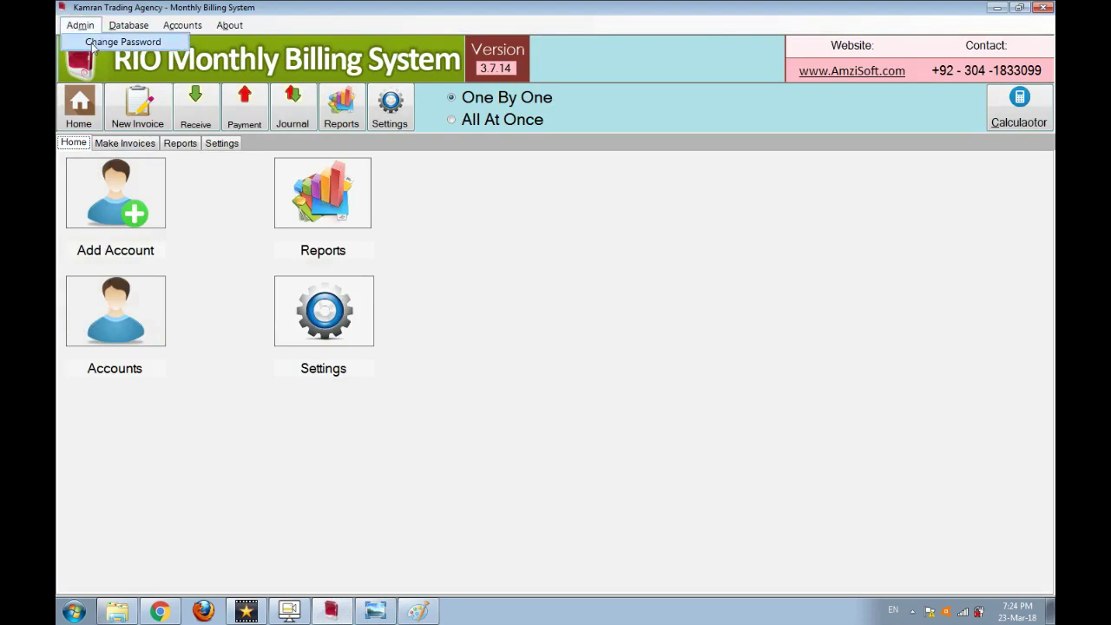
{"action": "left_click", "coordinate": [96, 41]}
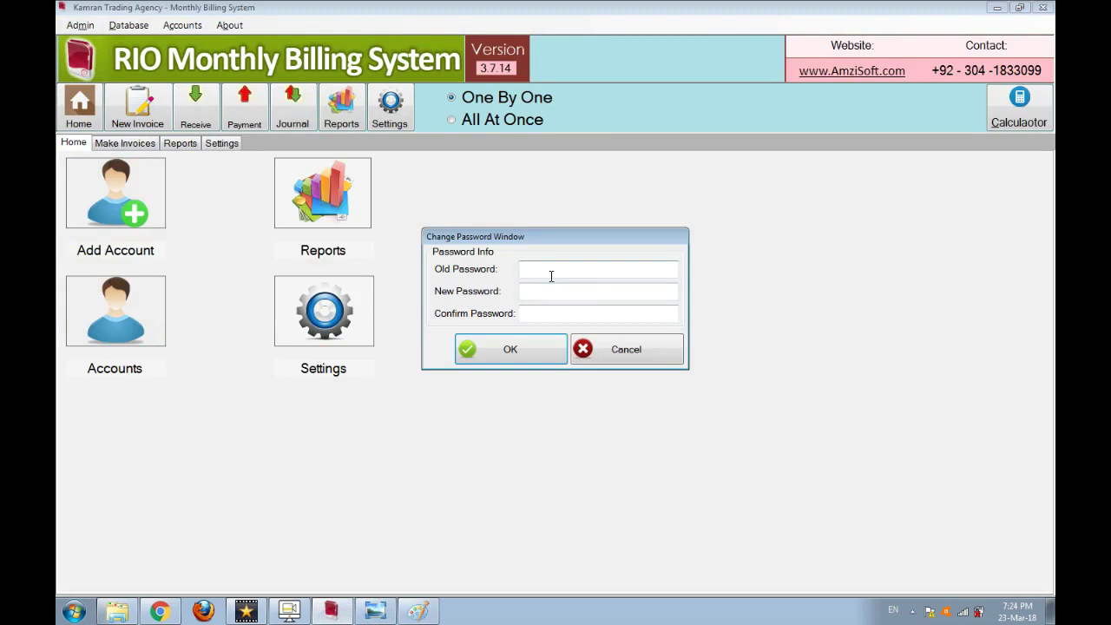
{"action": "key", "text": "Escape"}
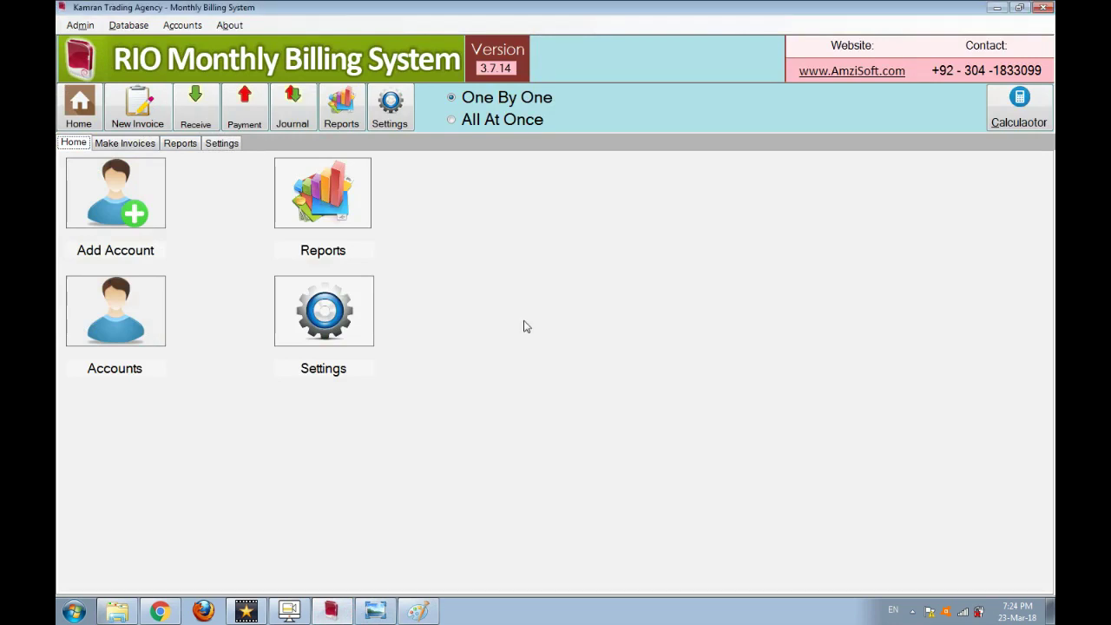
Start a database backup named 'kaja', then cancel it without saving.
{"action": "left_click", "coordinate": [128, 26]}
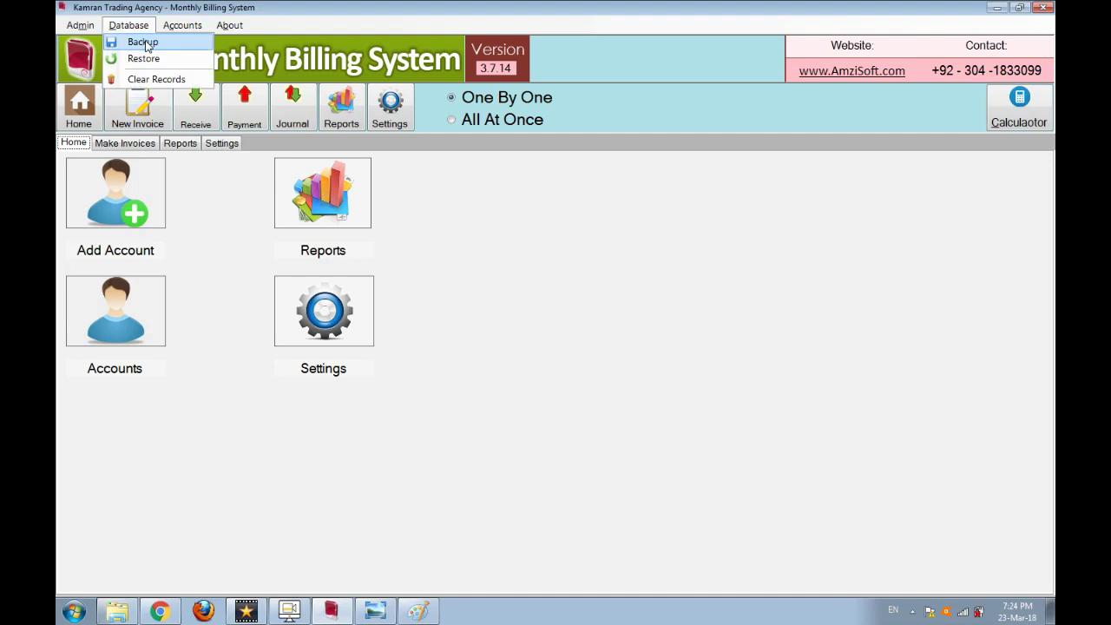
{"action": "left_click", "coordinate": [143, 43]}
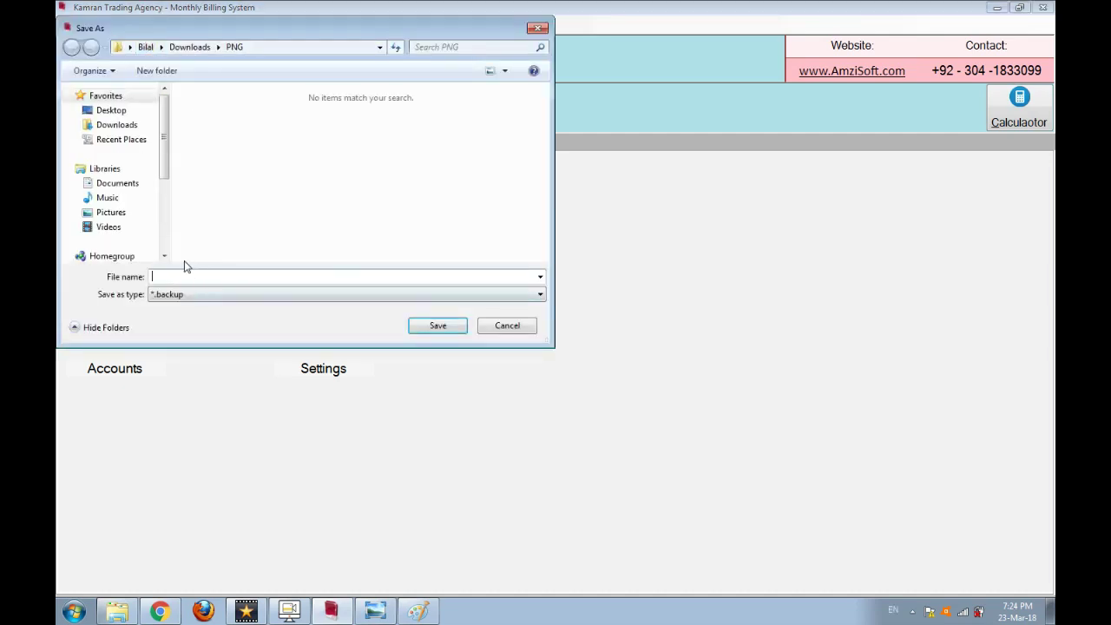
{"action": "type", "text": "kaja"}
{"action": "left_click", "coordinate": [524, 330]}
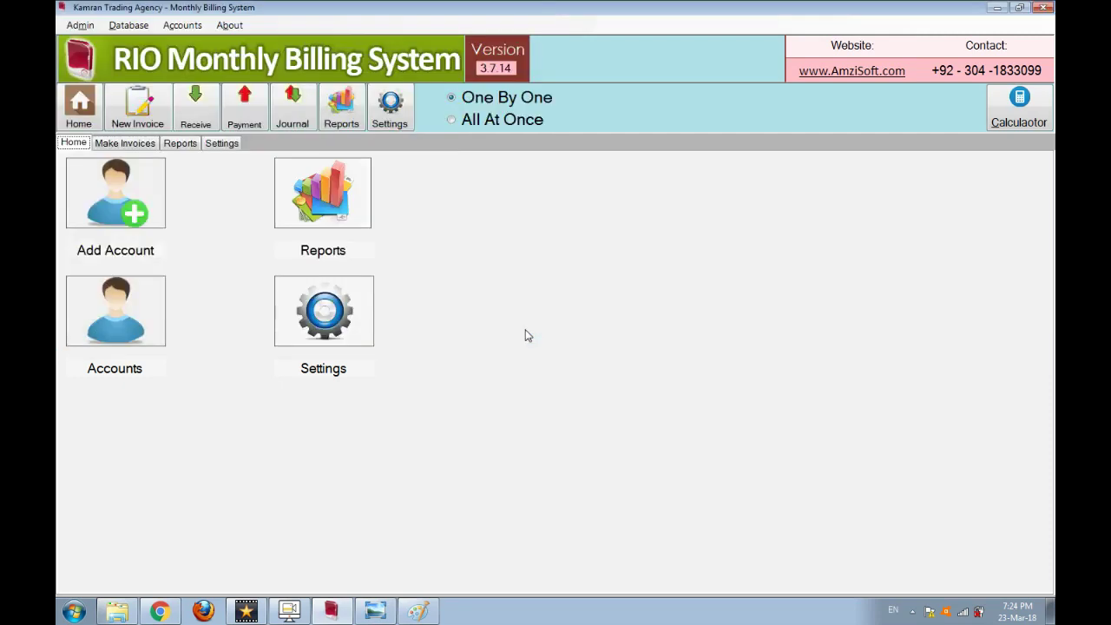
Review the Clear Records form, close it, and open the Accounts list.
{"action": "left_click", "coordinate": [128, 25]}
{"action": "left_click", "coordinate": [152, 79]}
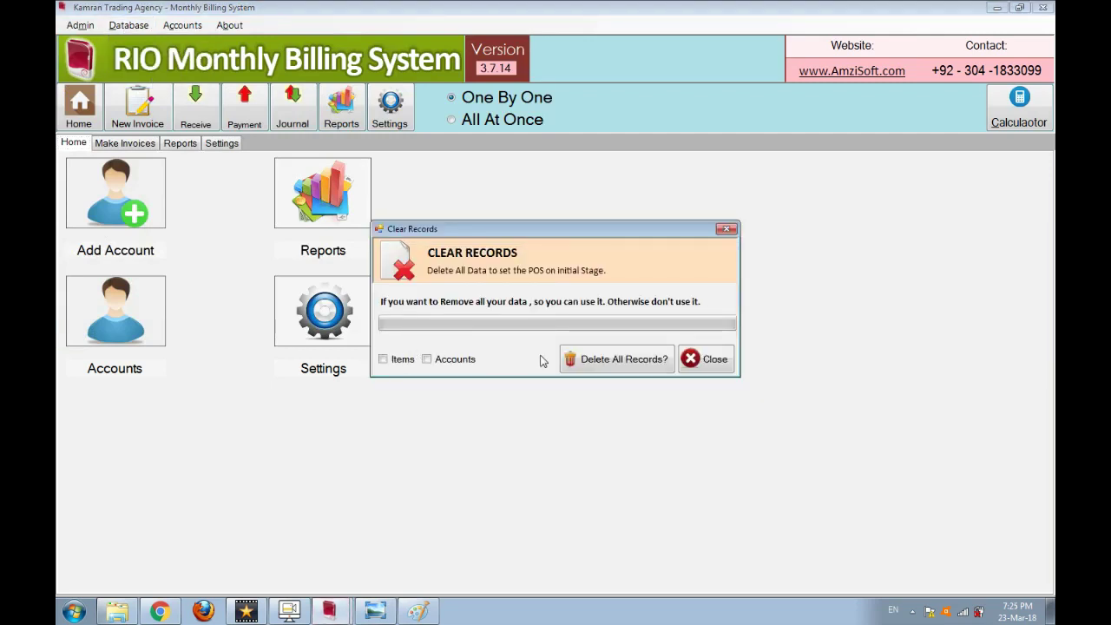
{"action": "left_click", "coordinate": [691, 357]}
{"action": "left_click", "coordinate": [184, 26]}
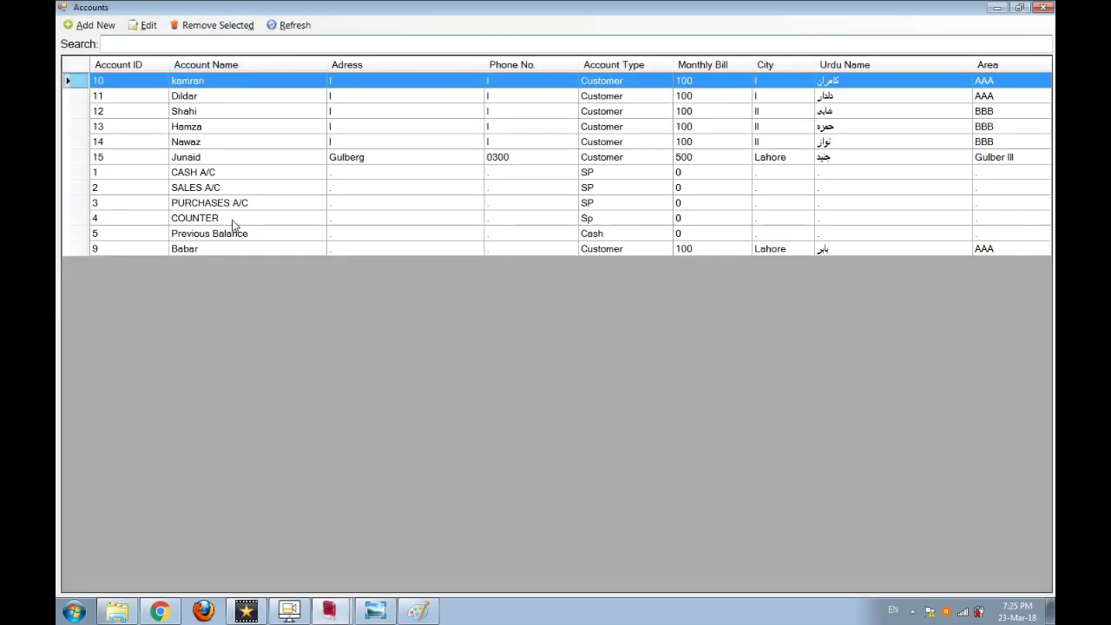
Close the Accounts list, start a new account, and enter the customer's name, Urdu name and address.
{"action": "left_click", "coordinate": [1047, 7]}
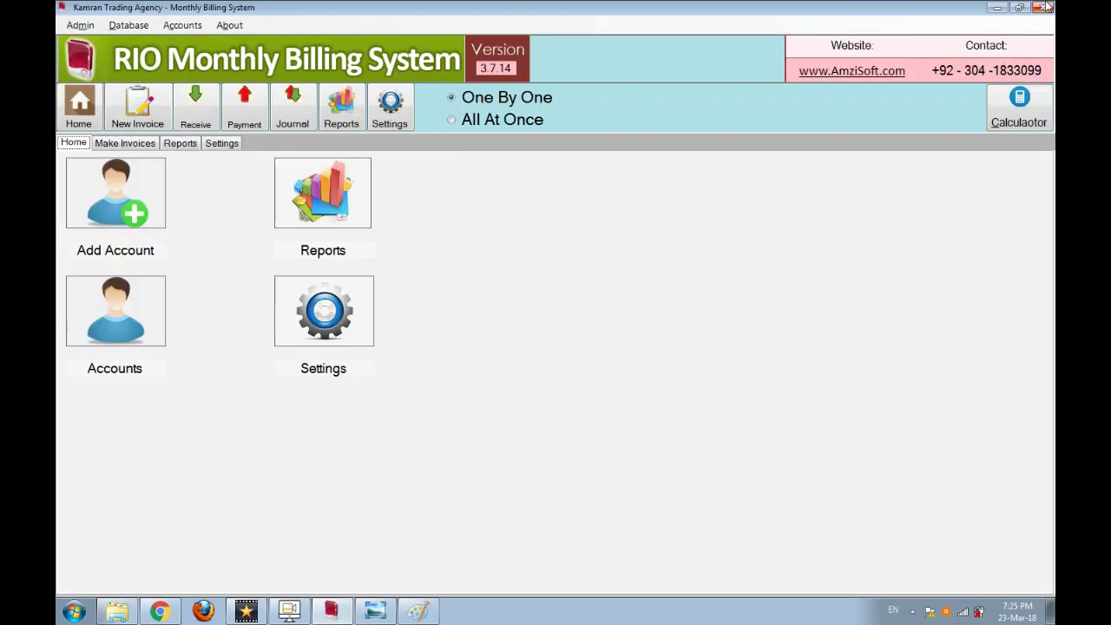
{"action": "left_click", "coordinate": [164, 208]}
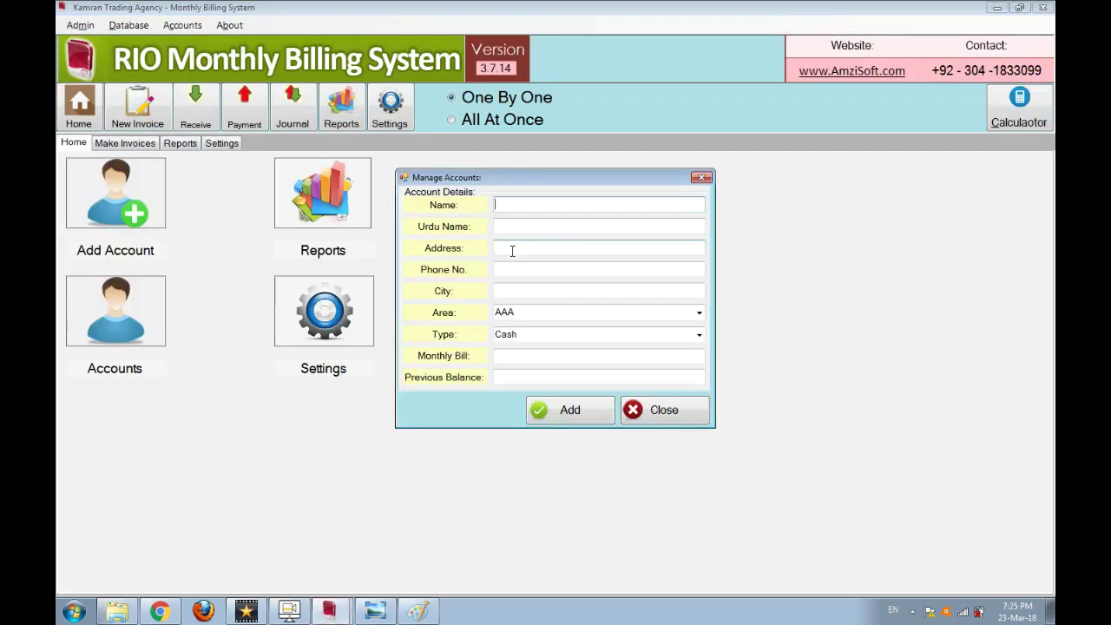
{"action": "type", "text": "Bilal"}
{"action": "key", "text": "Tab"}
{"action": "key", "text": "alt+shift"}
{"action": "type", "text": "بلال"}
{"action": "left_click", "coordinate": [512, 251]}
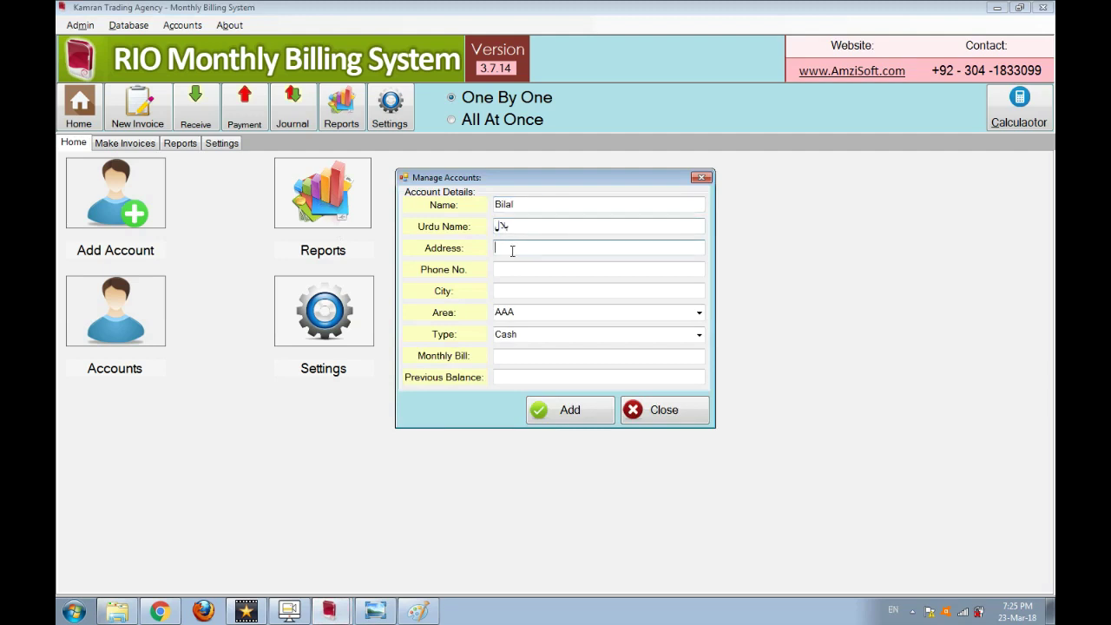
{"action": "type", "text": "L-Block"}
{"action": "key", "text": "BackSpace"}
{"action": "key", "text": "BackSpace"}
{"action": "type", "text": "k"}
Fill in the phone number, city Lahore, area Gulber III and account type Customer.
{"action": "key", "text": "Tab"}
{"action": "type", "text": "0300"}
{"action": "key", "text": "Tab"}
{"action": "type", "text": "Lahore"}
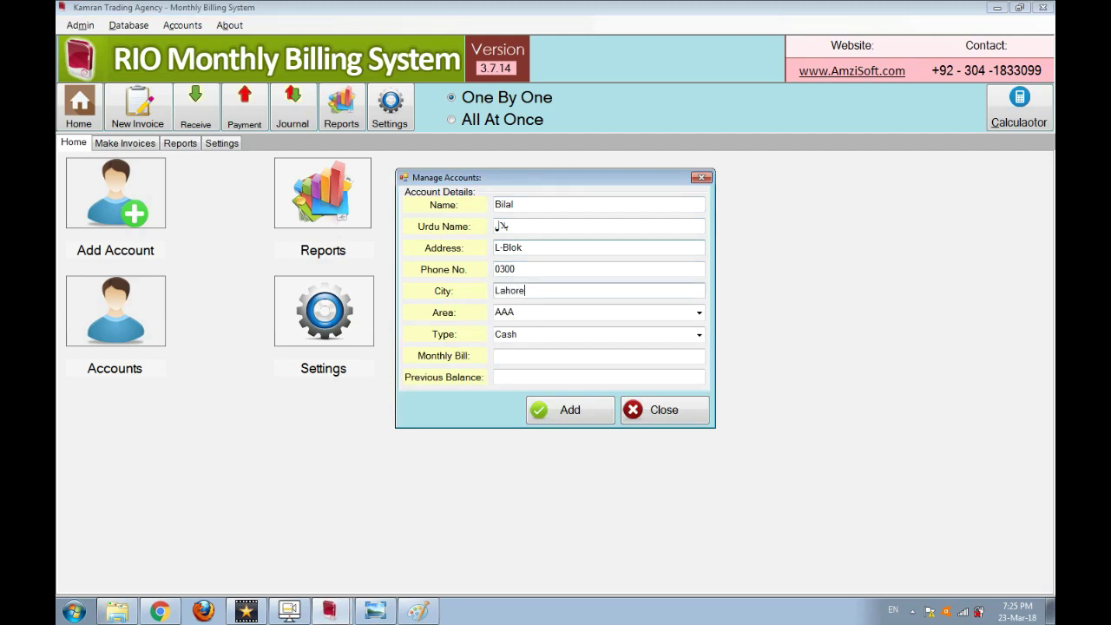
{"action": "key", "text": "Tab"}
{"action": "type", "text": "Gulber"}
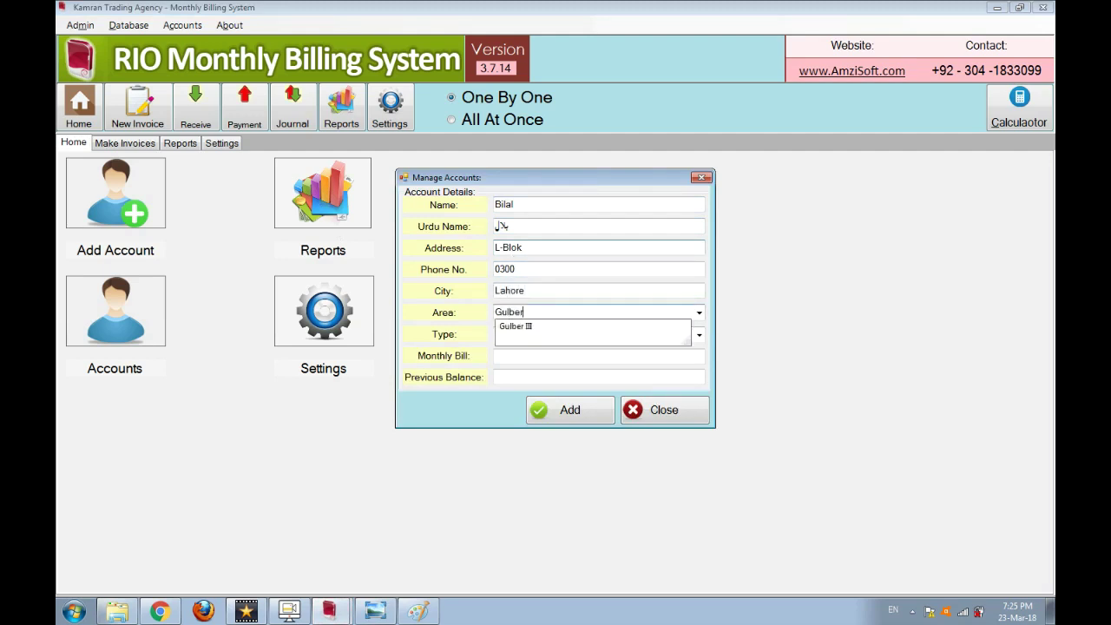
{"action": "key", "text": "Tab"}
{"action": "key", "text": "alt+Down"}
{"action": "key", "text": "Down"}
{"action": "key", "text": "Return"}
Enter monthly bill 200 and previous balance 800, then save it as account 16.
{"action": "key", "text": "Tab"}
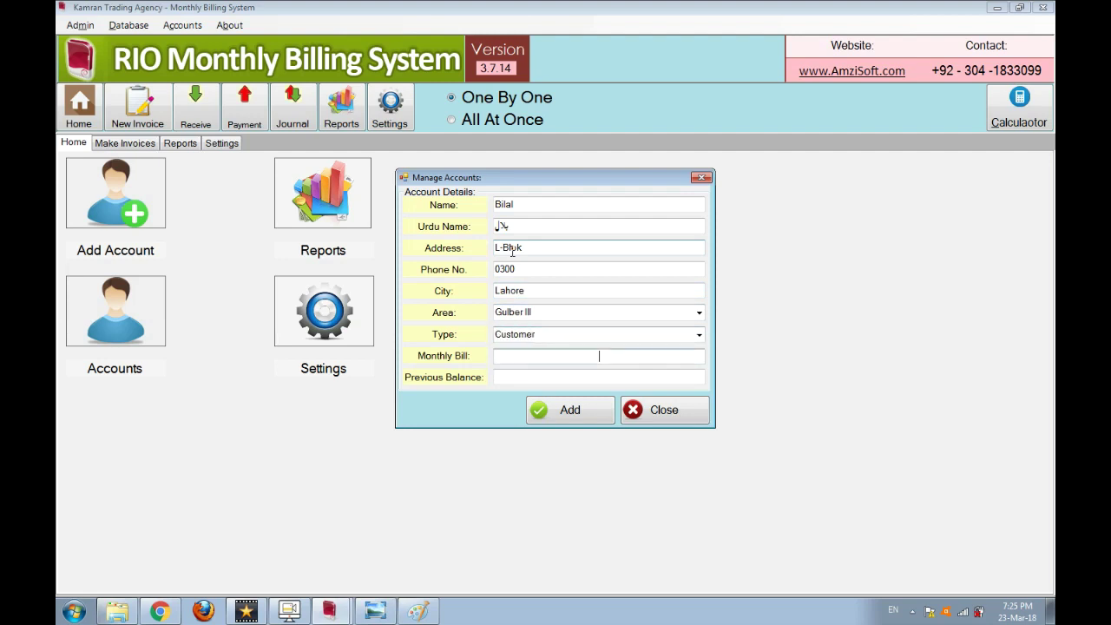
{"action": "type", "text": "200"}
{"action": "key", "text": "Tab"}
{"action": "type", "text": "800"}
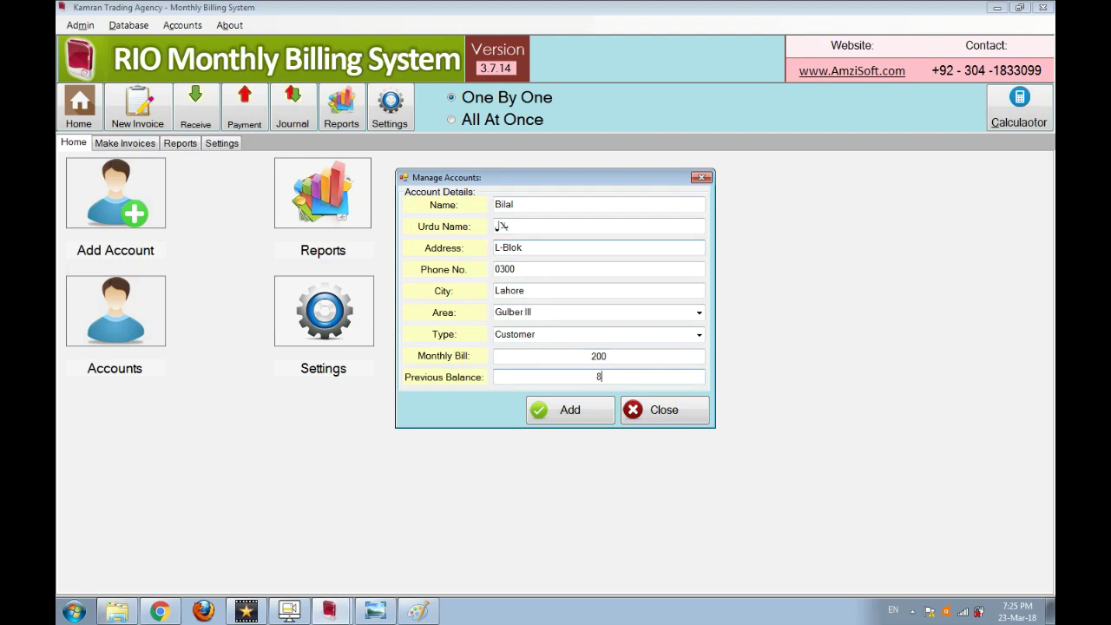
{"action": "left_click", "coordinate": [588, 413]}
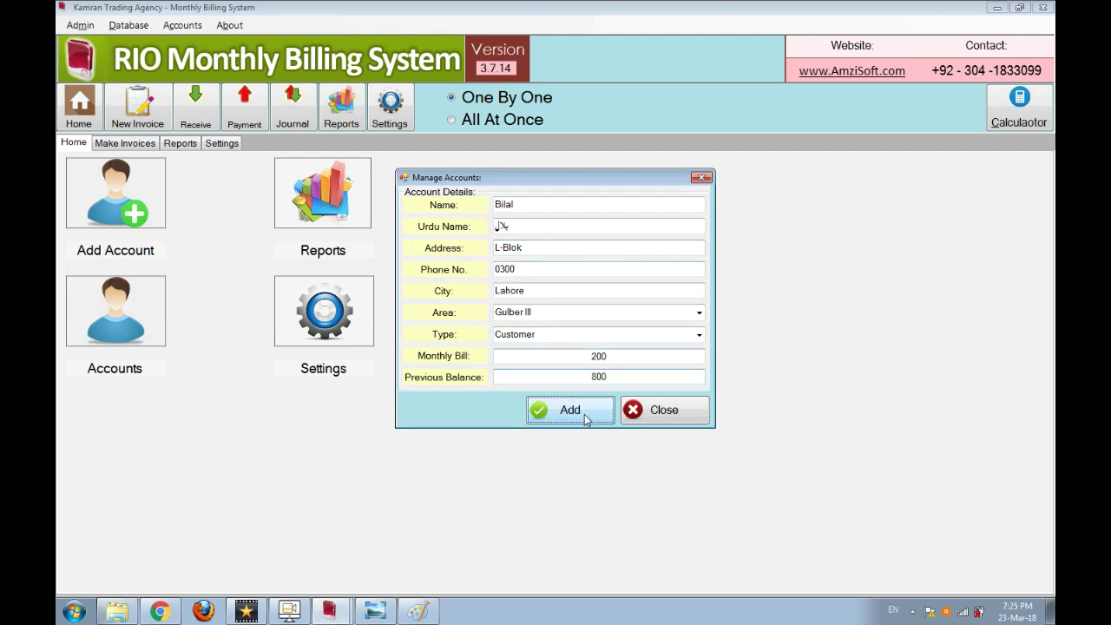
{"action": "left_click", "coordinate": [569, 346]}
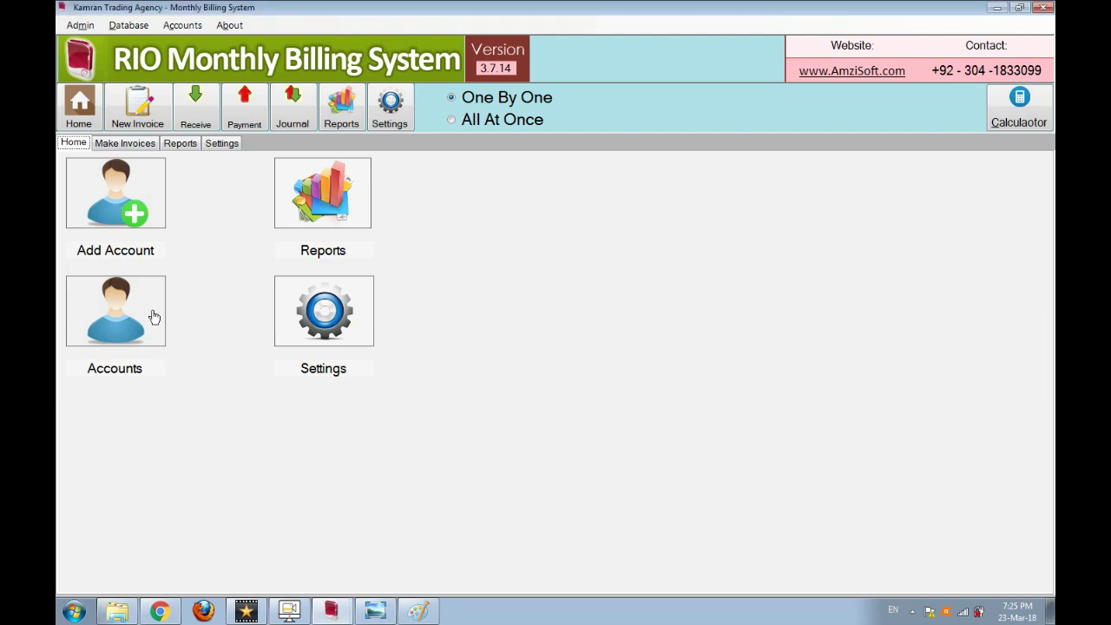
{"action": "left_click", "coordinate": [127, 314]}
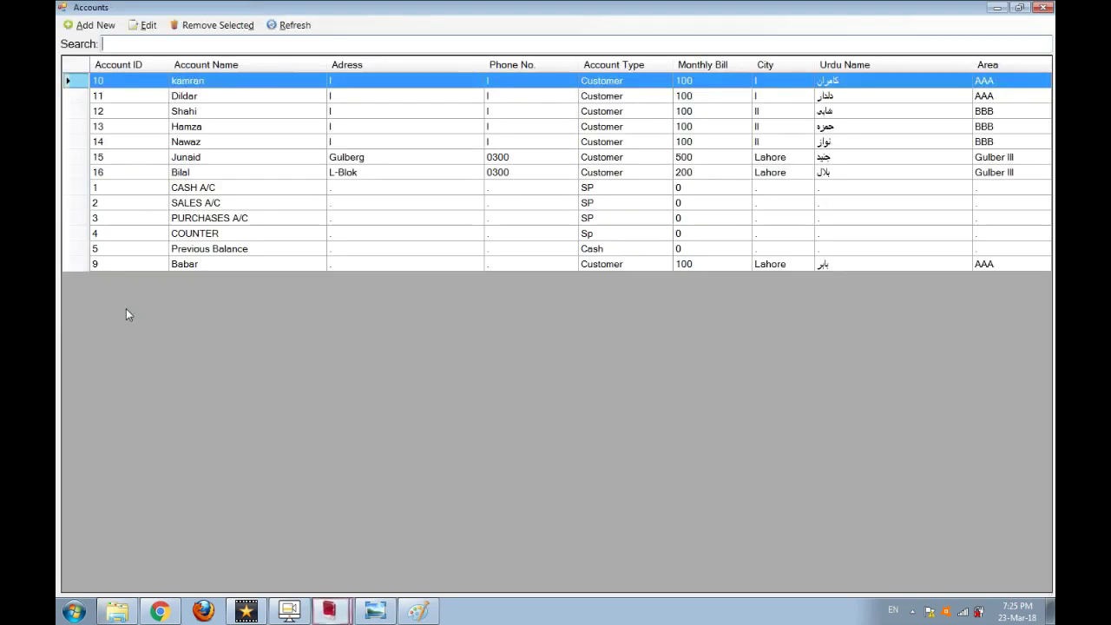
{"action": "left_click", "coordinate": [180, 187]}
{"action": "left_click", "coordinate": [181, 202]}
{"action": "left_click", "coordinate": [180, 218]}
{"action": "left_click", "coordinate": [180, 233]}
{"action": "left_click", "coordinate": [177, 249]}
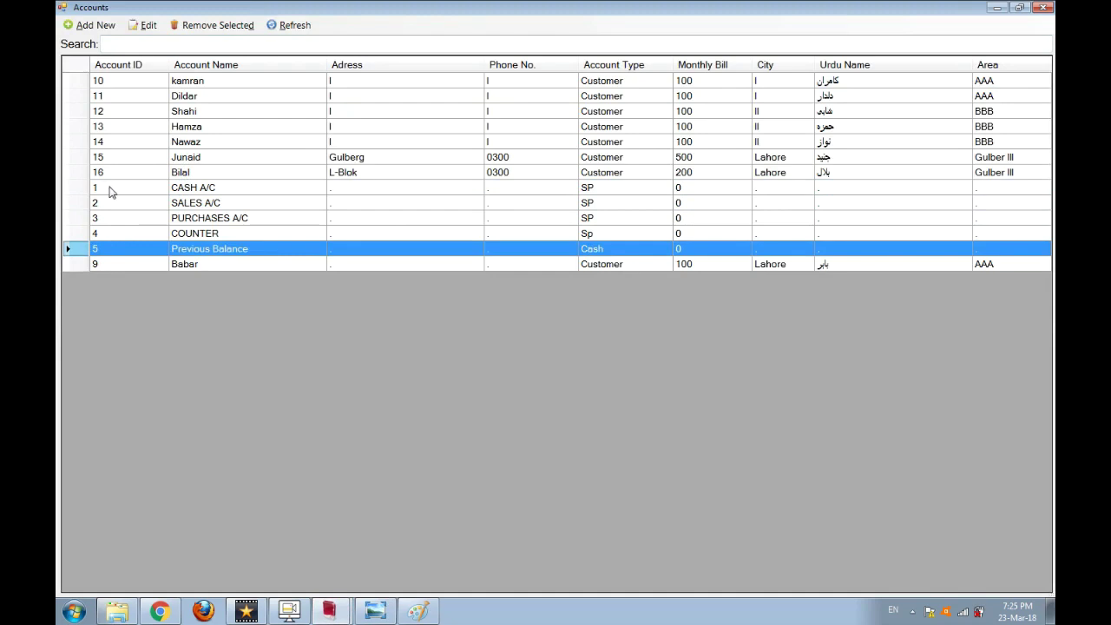
{"action": "left_click", "coordinate": [70, 188]}
{"action": "left_click", "coordinate": [179, 203]}
{"action": "left_click", "coordinate": [181, 218]}
{"action": "left_click", "coordinate": [179, 233]}
{"action": "left_click", "coordinate": [189, 249]}
{"action": "left_click", "coordinate": [189, 85]}
{"action": "left_click", "coordinate": [187, 96]}
{"action": "left_click", "coordinate": [186, 112]}
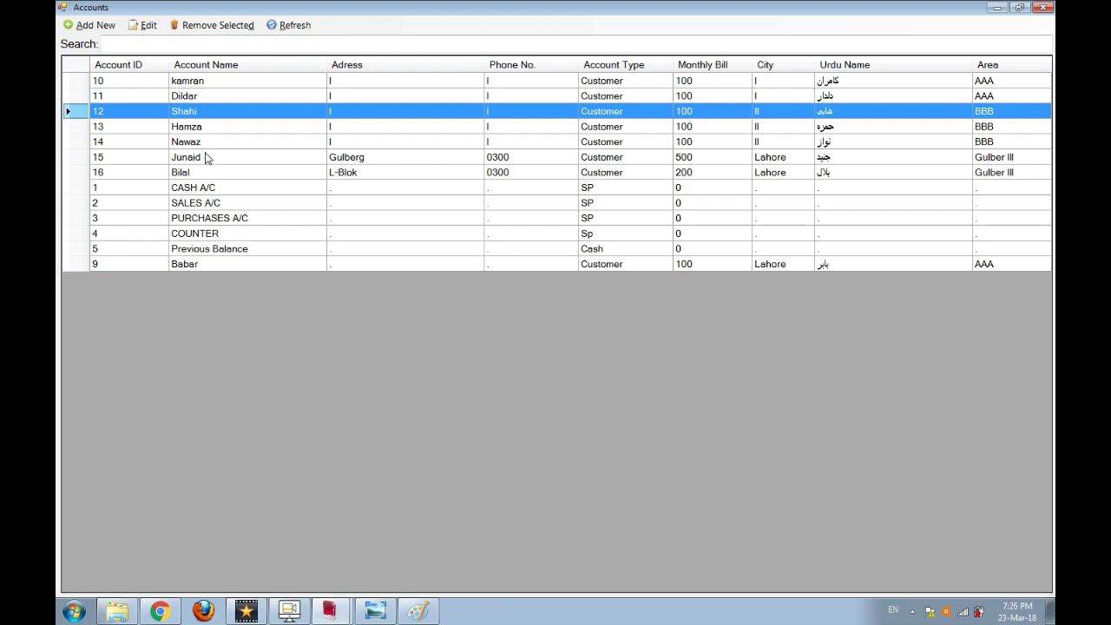
{"action": "left_click", "coordinate": [1043, 7]}
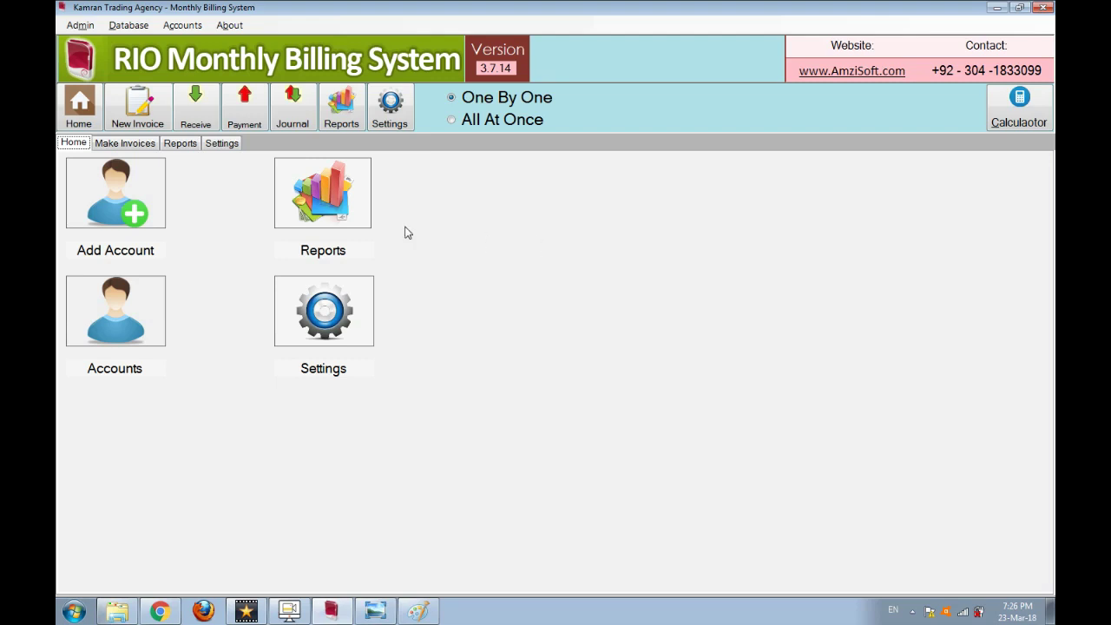
Open Make Invoices in One By One mode with billing month June-2018.
{"action": "left_click", "coordinate": [125, 143]}
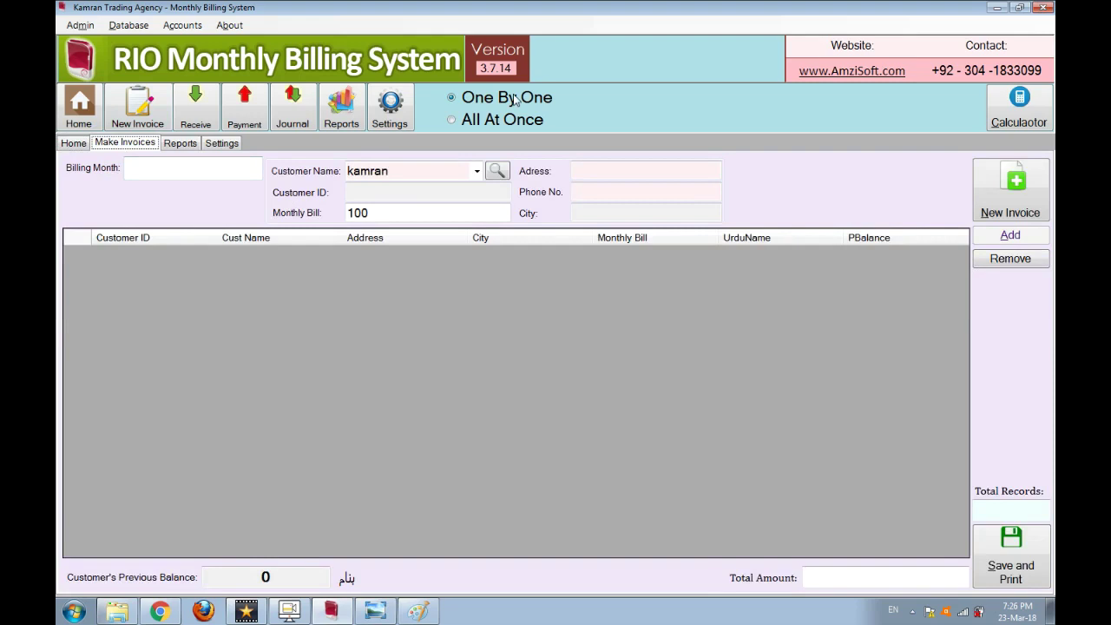
{"action": "left_click", "coordinate": [476, 121]}
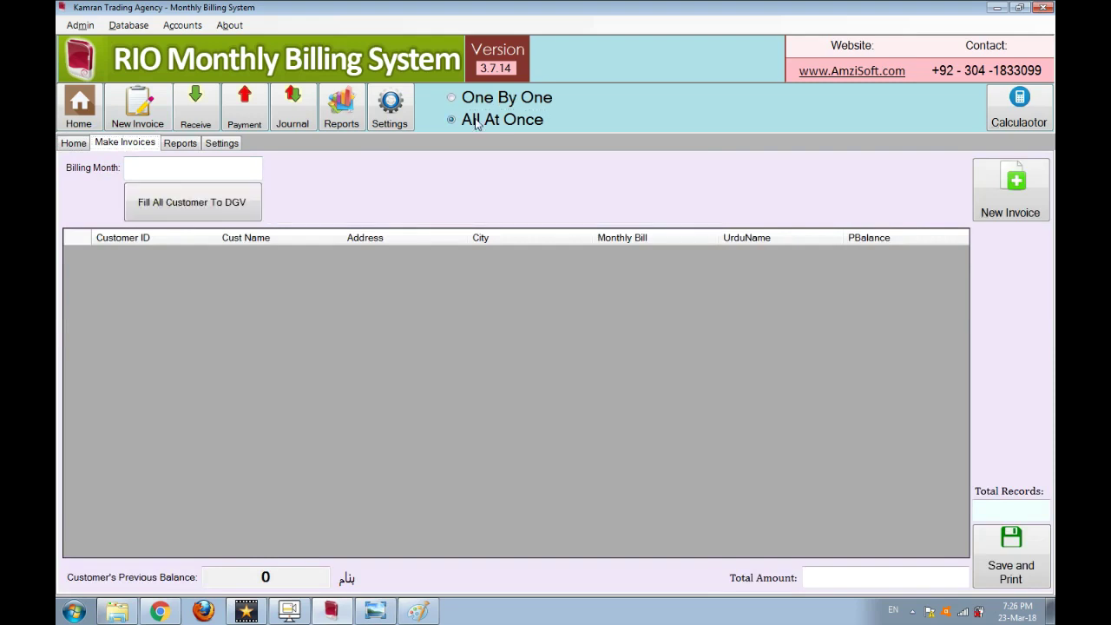
{"action": "left_click", "coordinate": [476, 103]}
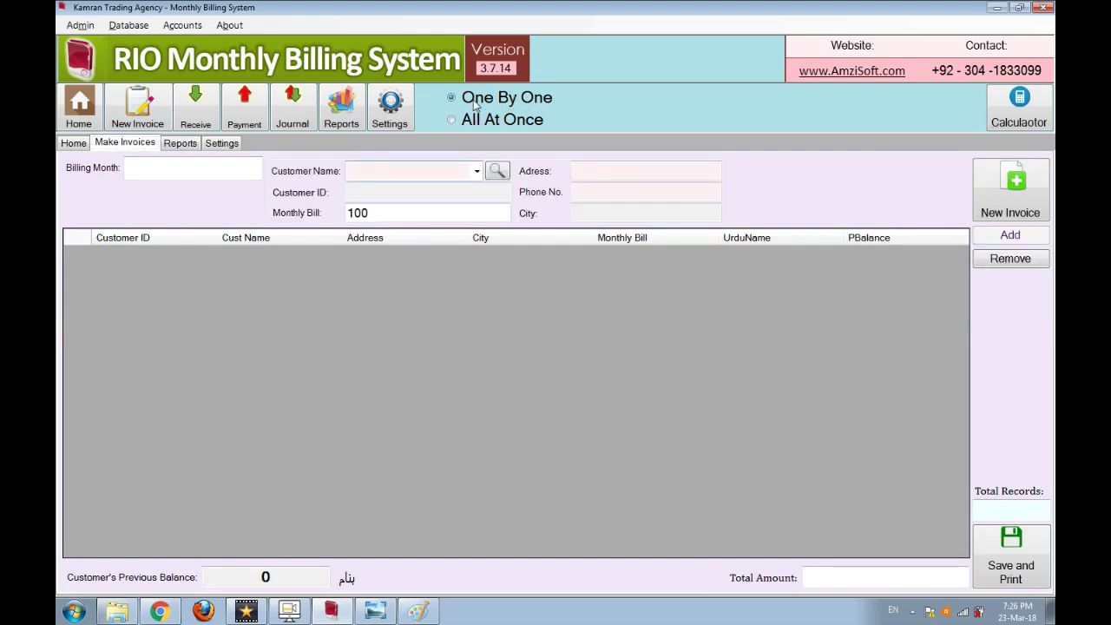
{"action": "left_click", "coordinate": [176, 169]}
{"action": "type", "text": "June-2018"}
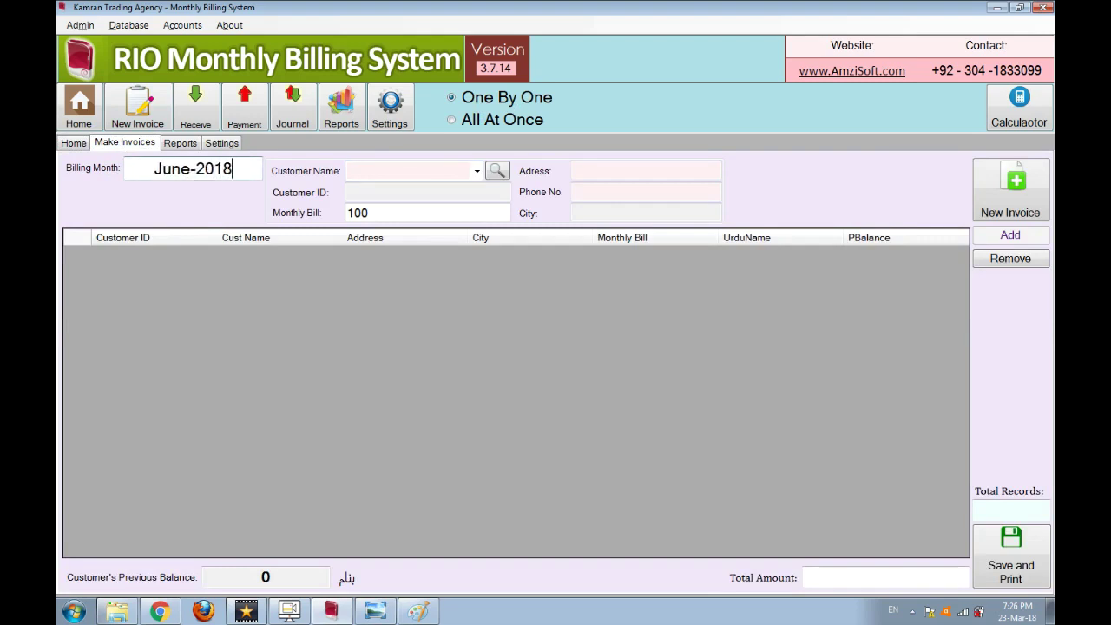
Add the first two customers to the June-2018 invoice grid.
{"action": "left_click", "coordinate": [476, 171]}
{"action": "left_click", "coordinate": [476, 172]}
{"action": "key", "text": "Down"}
{"action": "left_click", "coordinate": [1023, 239]}
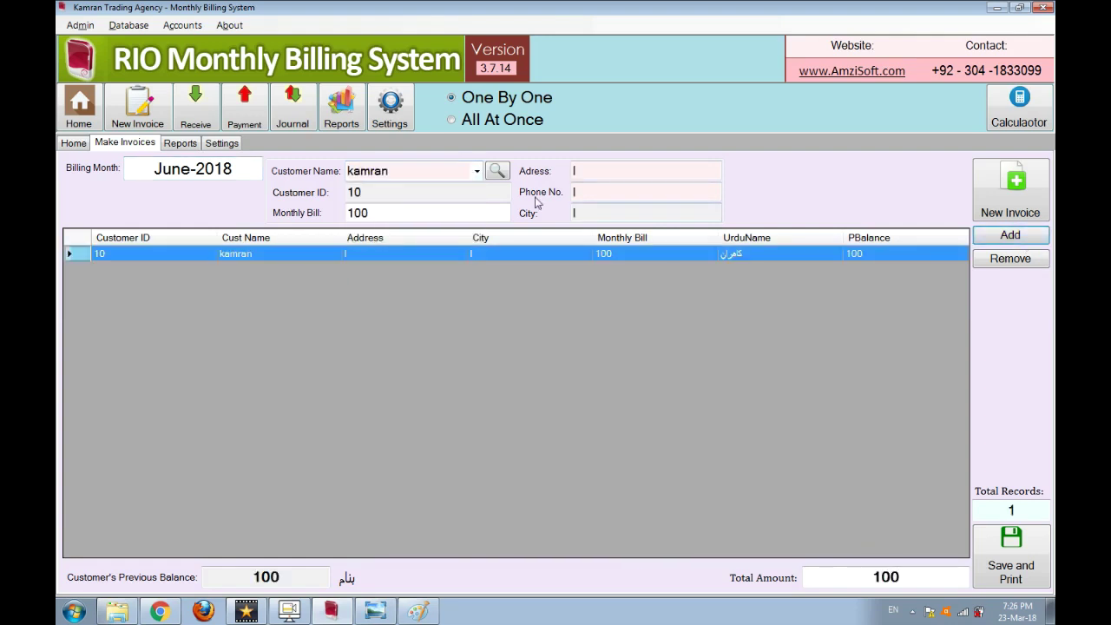
{"action": "left_click", "coordinate": [477, 172]}
{"action": "left_click", "coordinate": [460, 206]}
{"action": "left_click", "coordinate": [377, 213]}
{"action": "double_click", "coordinate": [377, 213]}
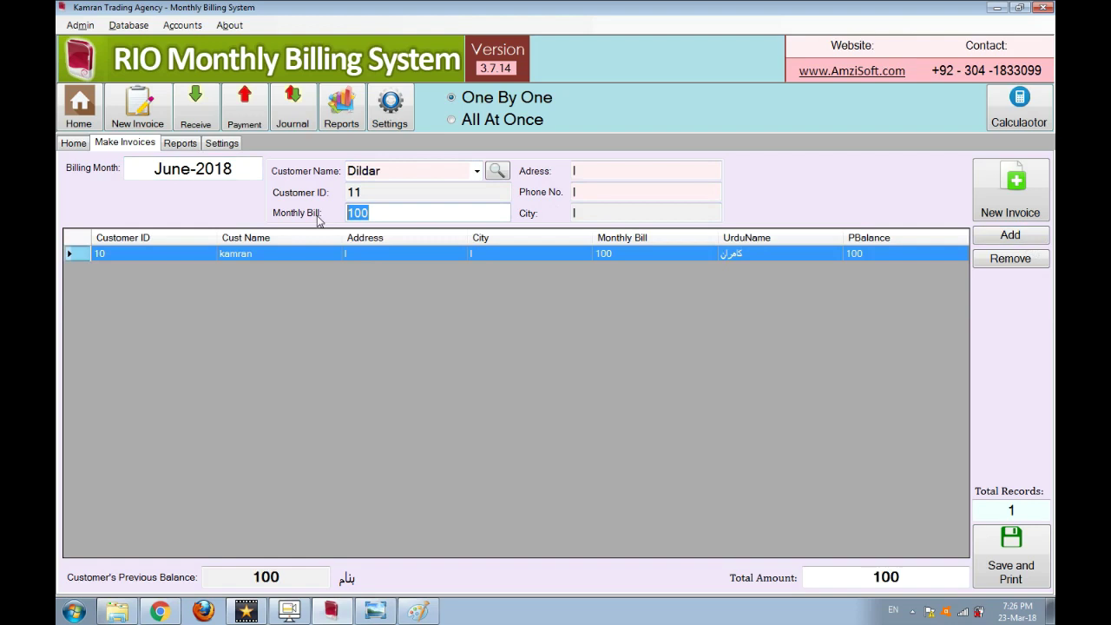
{"action": "left_click", "coordinate": [405, 216]}
{"action": "left_click", "coordinate": [1013, 235]}
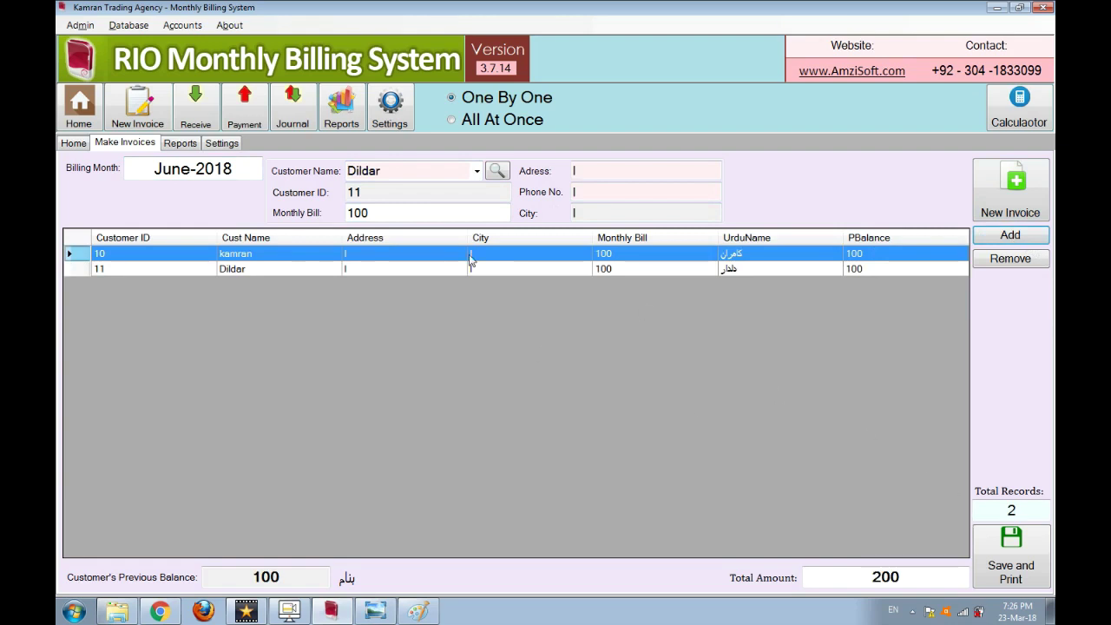
Add the third customer, bringing the total to 300, then save and print the invoices.
{"action": "left_click", "coordinate": [476, 171]}
{"action": "left_click", "coordinate": [451, 222]}
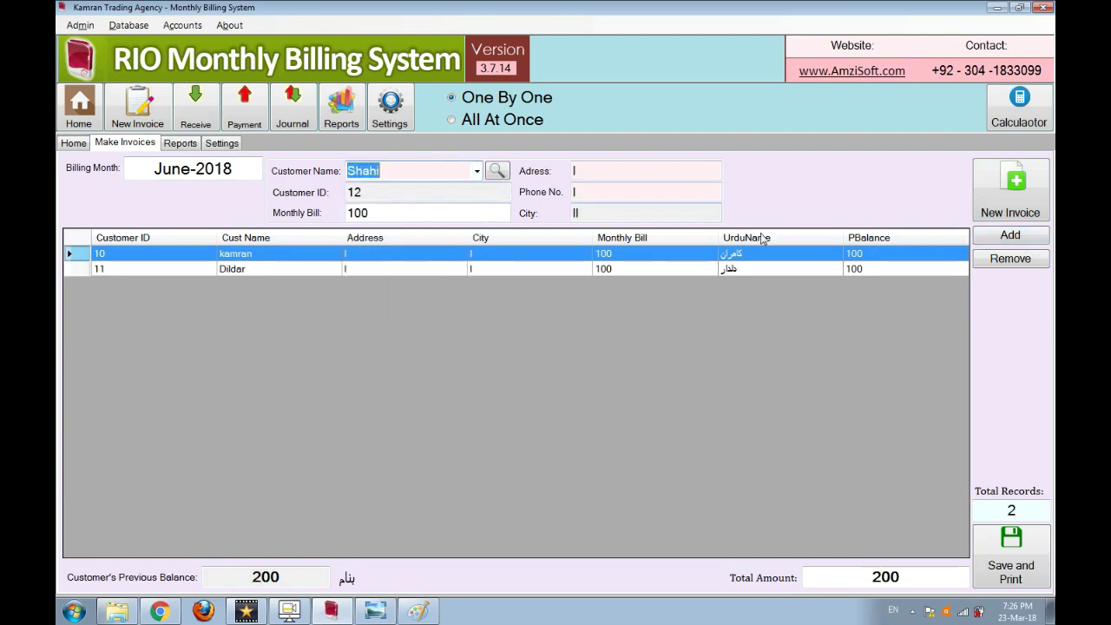
{"action": "left_click", "coordinate": [995, 236]}
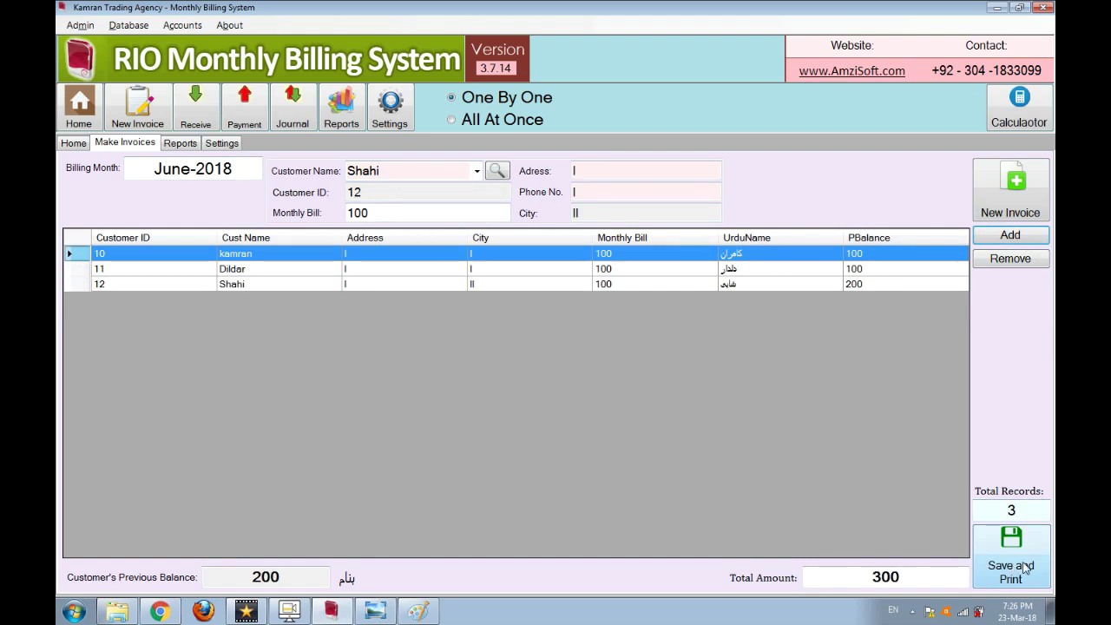
{"action": "left_click", "coordinate": [1025, 567]}
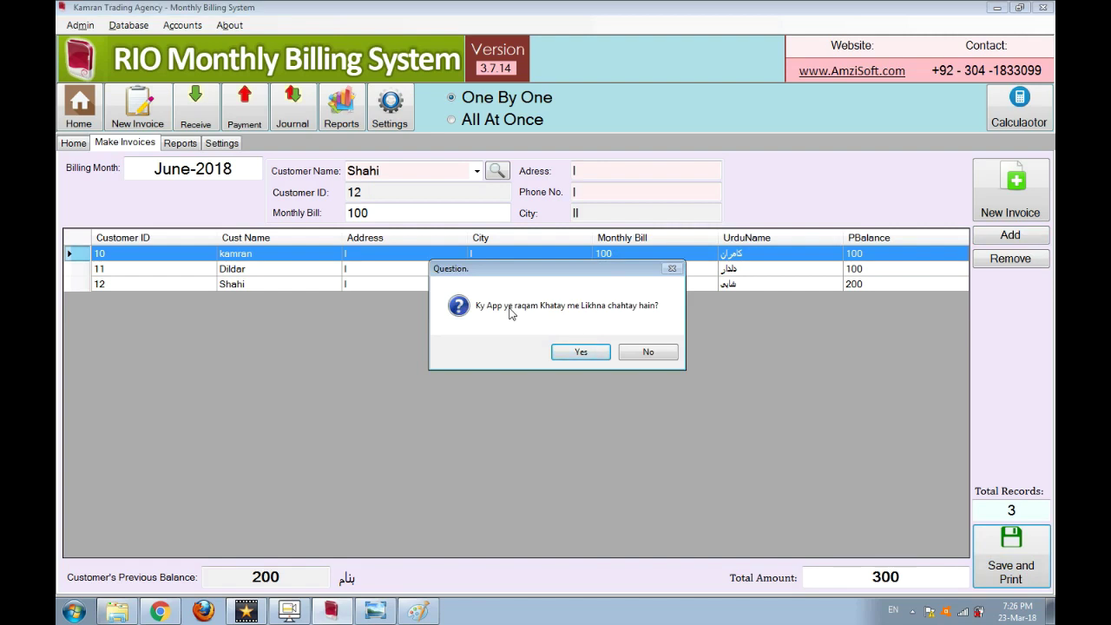
Confirm posting the three invoice amounts to the accounts, opening the receipts preview.
{"action": "left_click", "coordinate": [628, 352]}
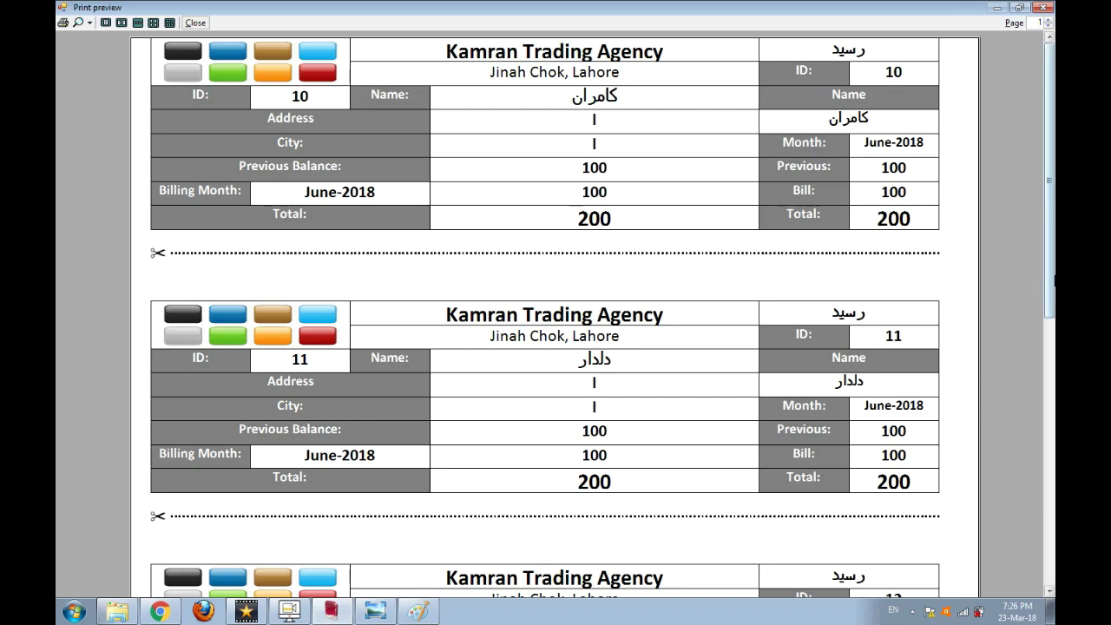
Zoom the receipts preview to 75% and back to 100%, then close it.
{"action": "scroll", "coordinate": [1048, 170], "scroll_direction": "down", "scroll_amount": 3}
{"action": "scroll", "coordinate": [1049, 170], "scroll_direction": "up", "scroll_amount": 3}
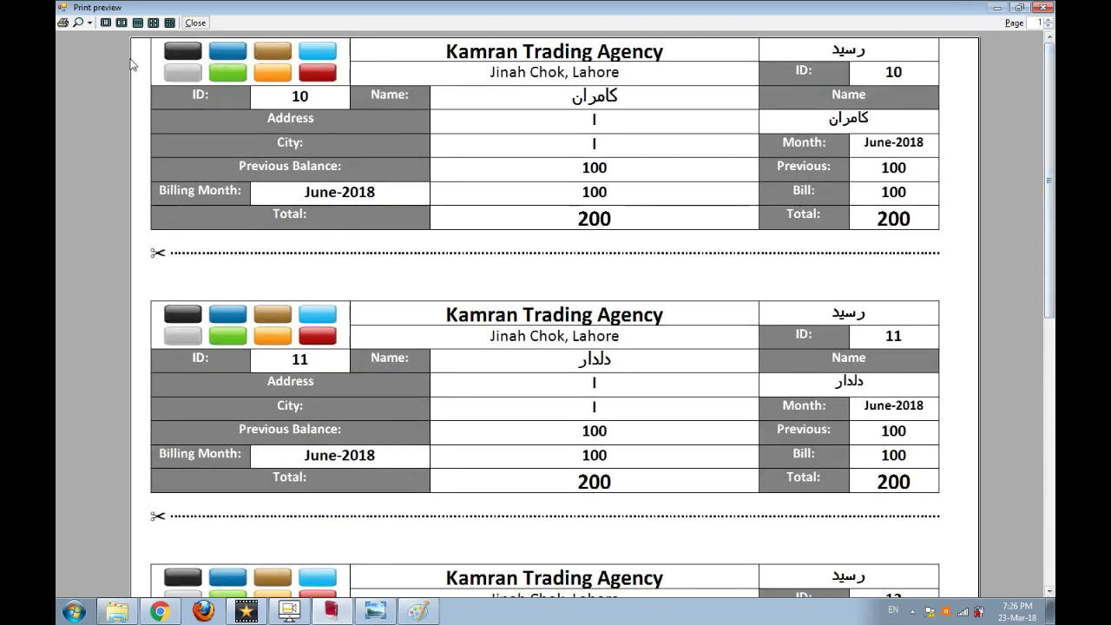
{"action": "left_click", "coordinate": [90, 23]}
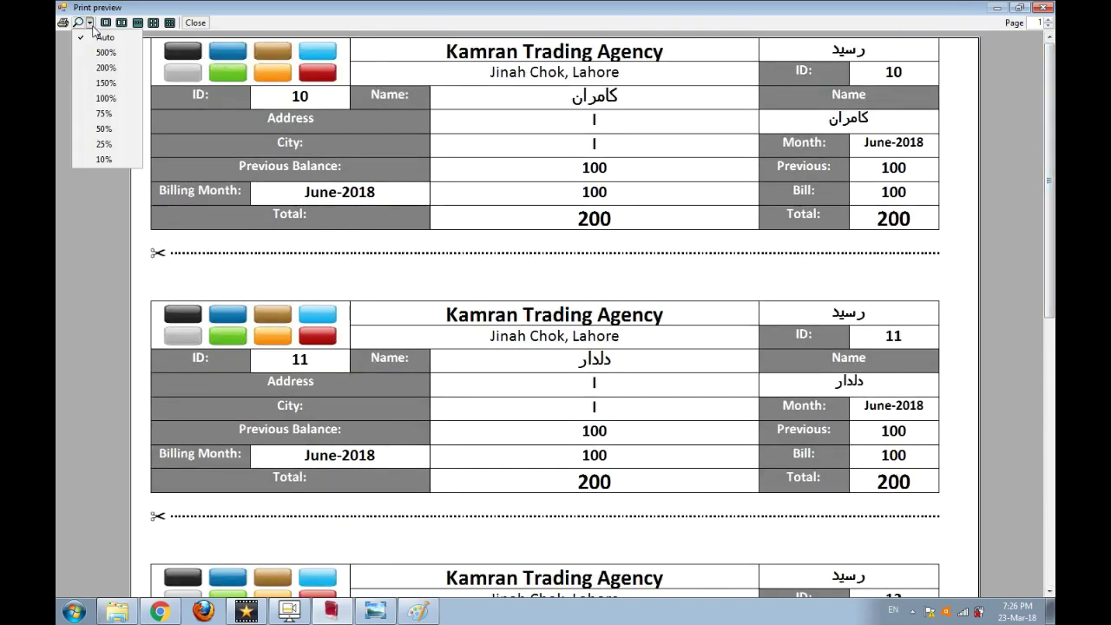
{"action": "left_click", "coordinate": [115, 113]}
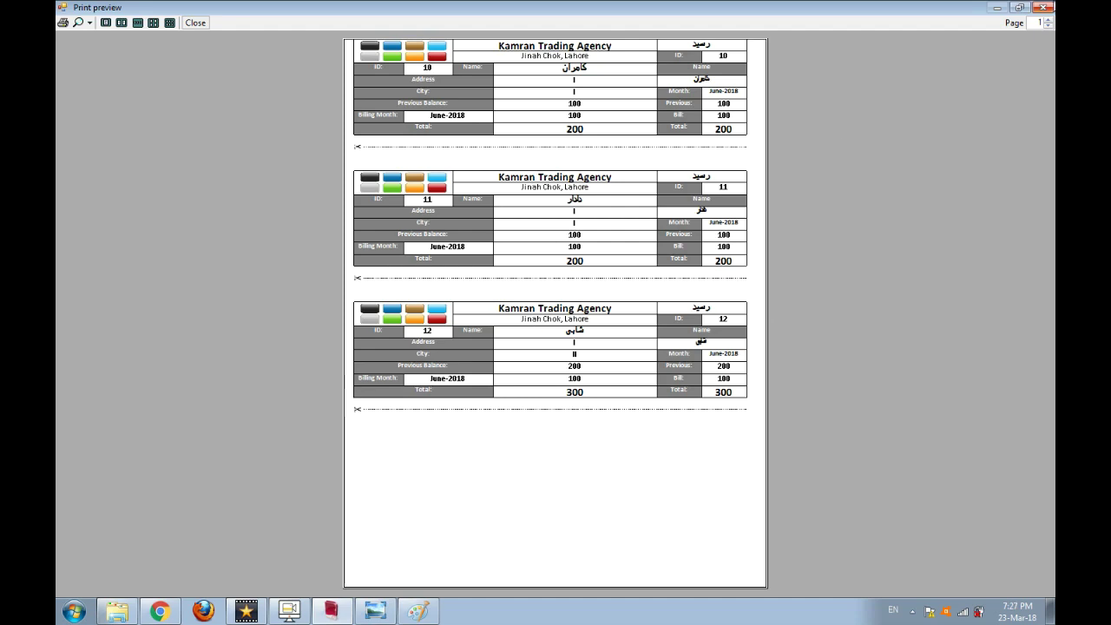
{"action": "left_click", "coordinate": [90, 23]}
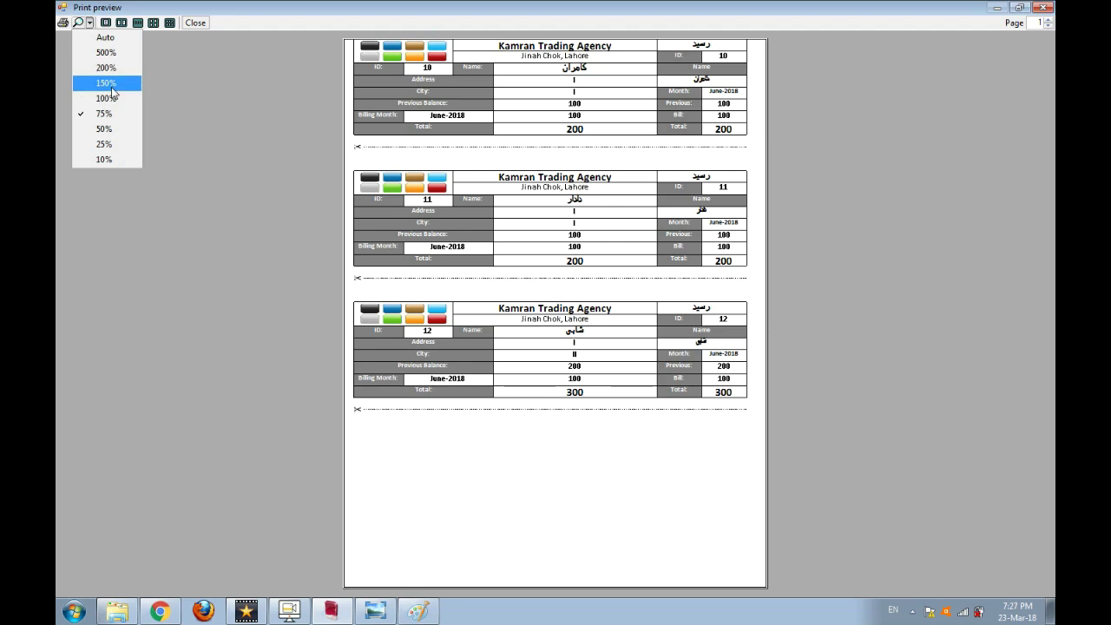
{"action": "left_click", "coordinate": [105, 98]}
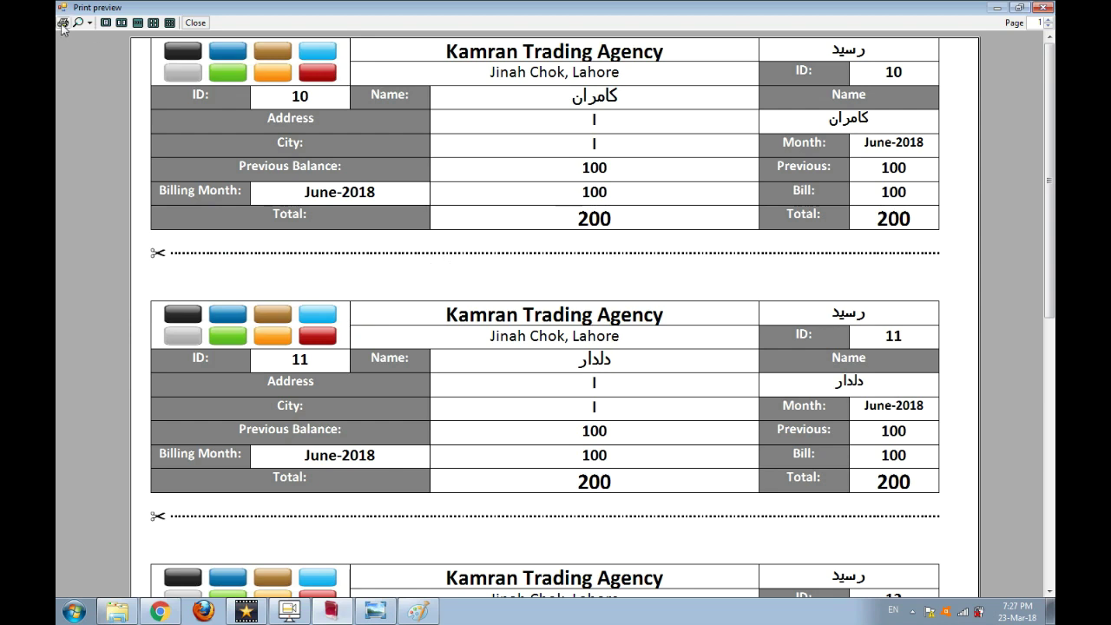
{"action": "left_click", "coordinate": [1043, 7]}
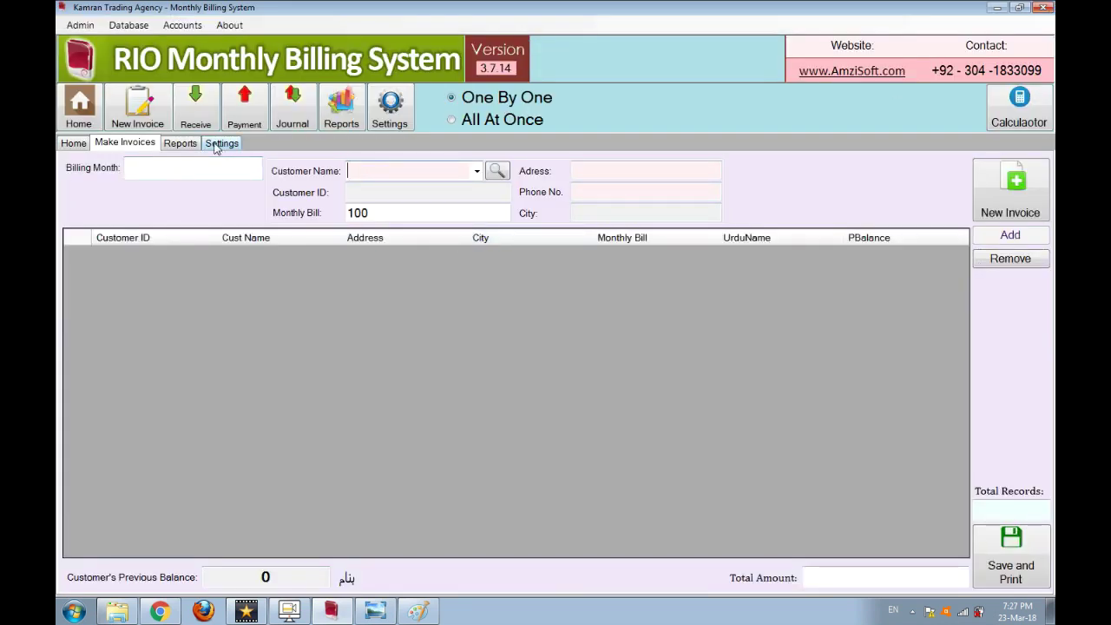
{"action": "left_click", "coordinate": [221, 144]}
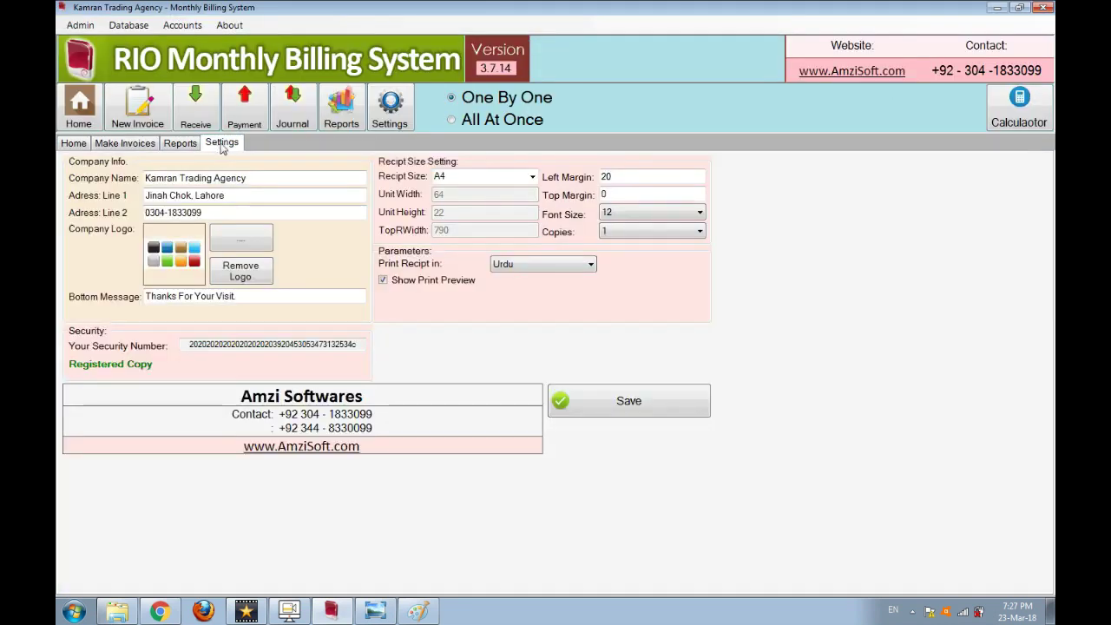
{"action": "left_click", "coordinate": [418, 281]}
{"action": "left_click_drag", "start_coordinate": [253, 178], "coordinate": [139, 178]}
{"action": "key", "text": "Tab"}
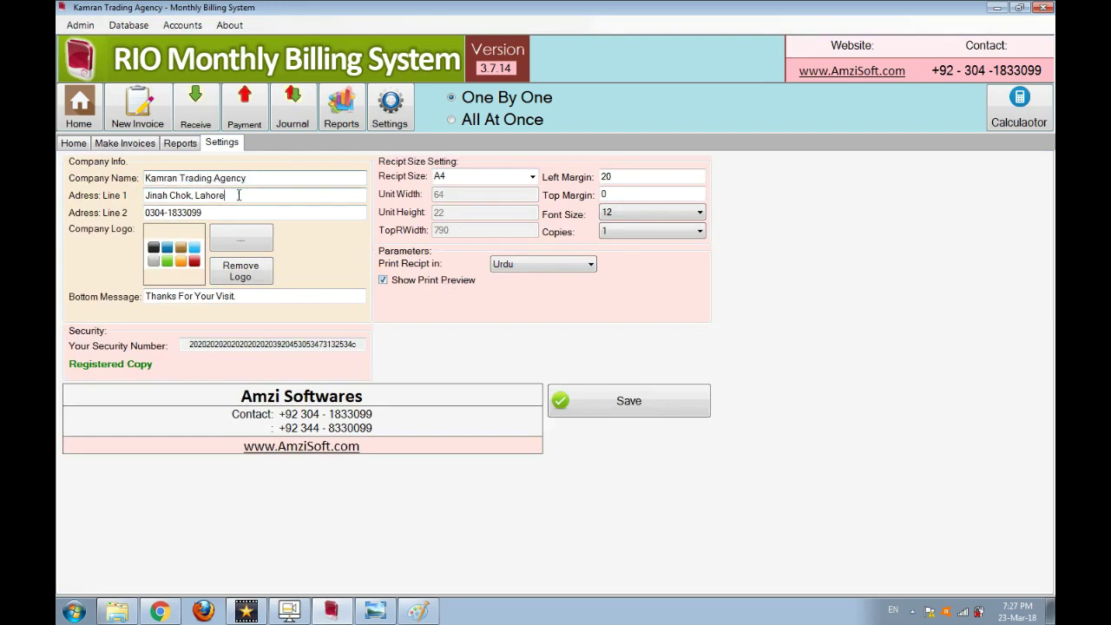
{"action": "key", "text": "Tab"}
{"action": "left_click", "coordinate": [250, 248]}
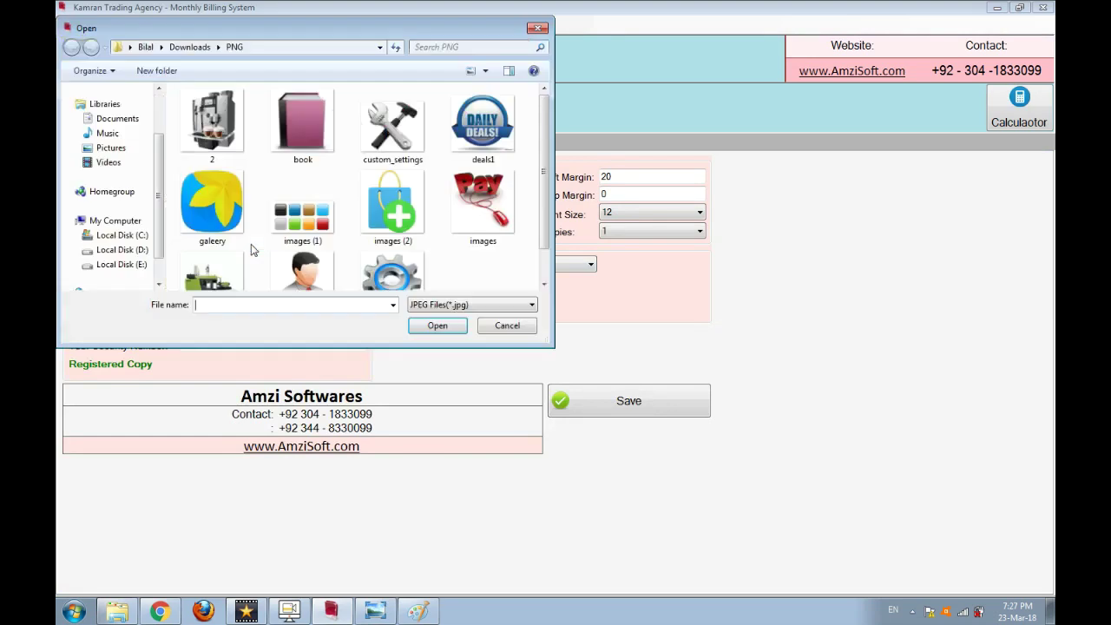
{"action": "left_click", "coordinate": [522, 328]}
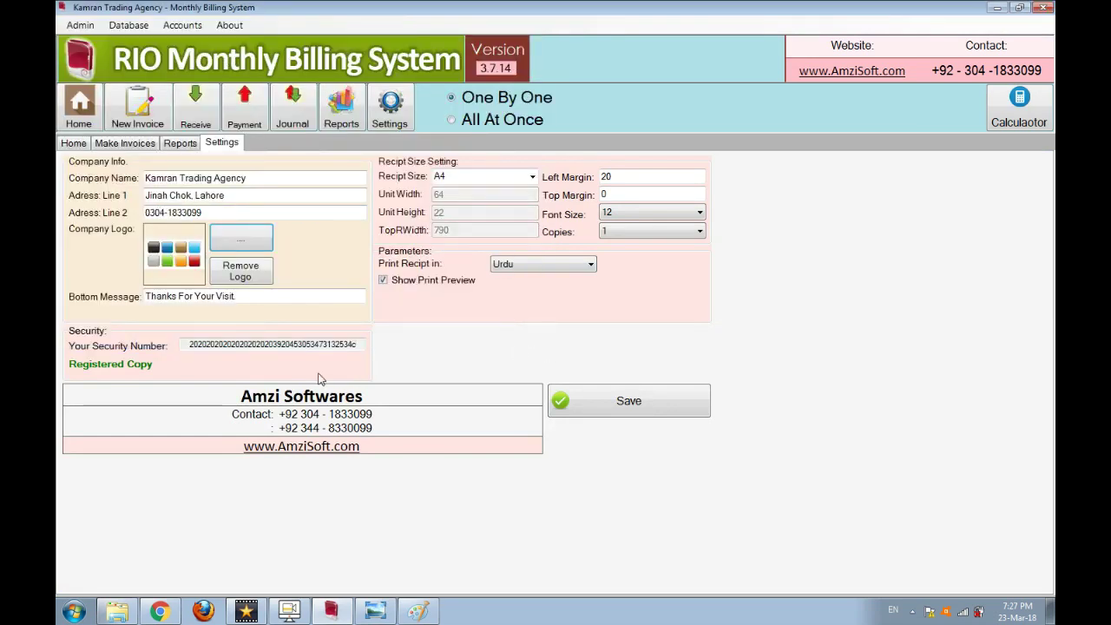
{"action": "left_click", "coordinate": [191, 344]}
{"action": "left_click_drag", "start_coordinate": [190, 343], "coordinate": [371, 347]}
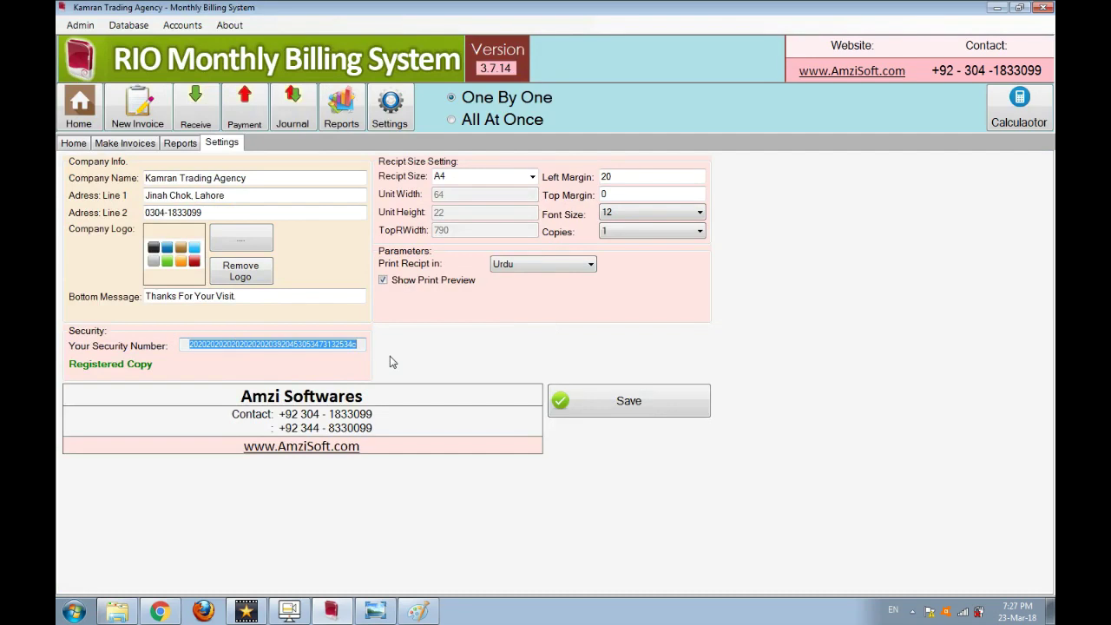
{"action": "left_click", "coordinate": [132, 145]}
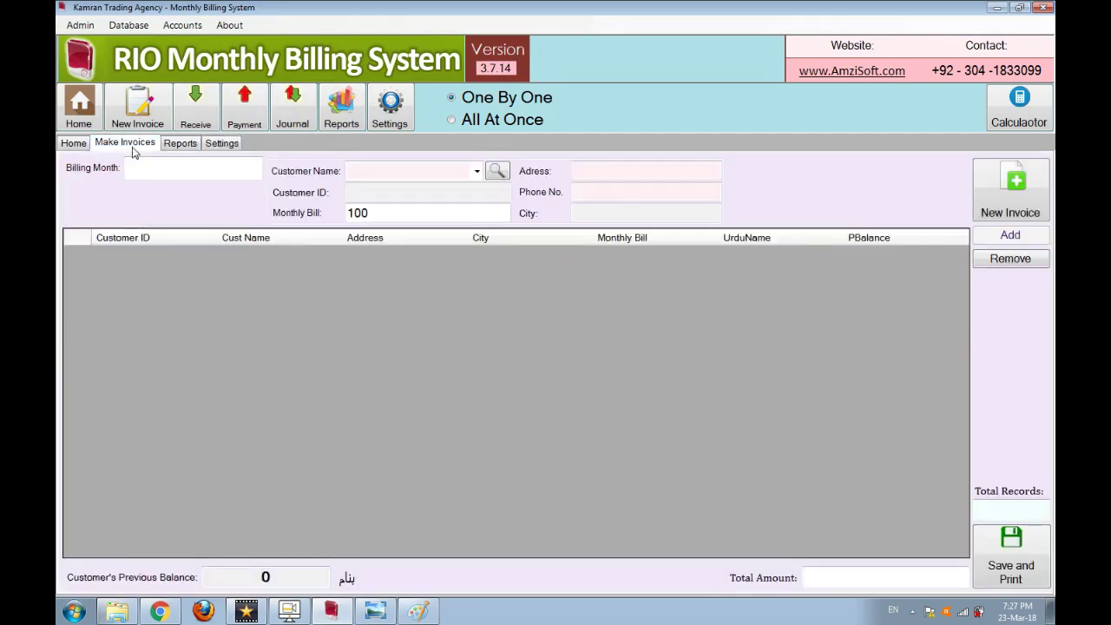
Switch to All At Once mode, enter June-2018, and fill the grid with every customer.
{"action": "left_click", "coordinate": [463, 121]}
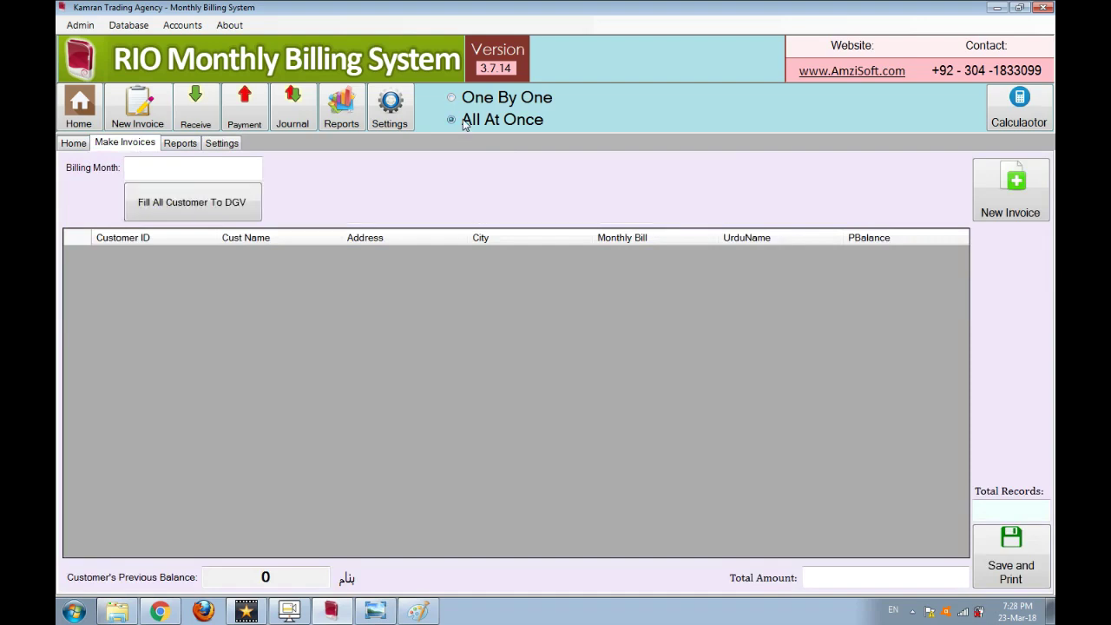
{"action": "left_click", "coordinate": [201, 166]}
{"action": "type", "text": "June-2018"}
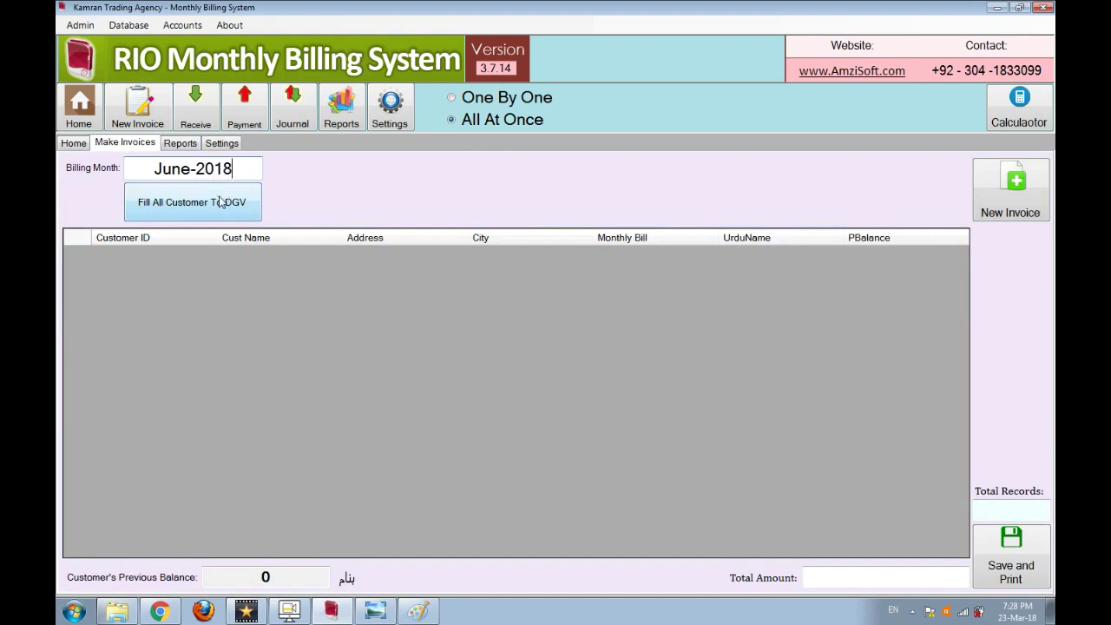
{"action": "left_click", "coordinate": [233, 217]}
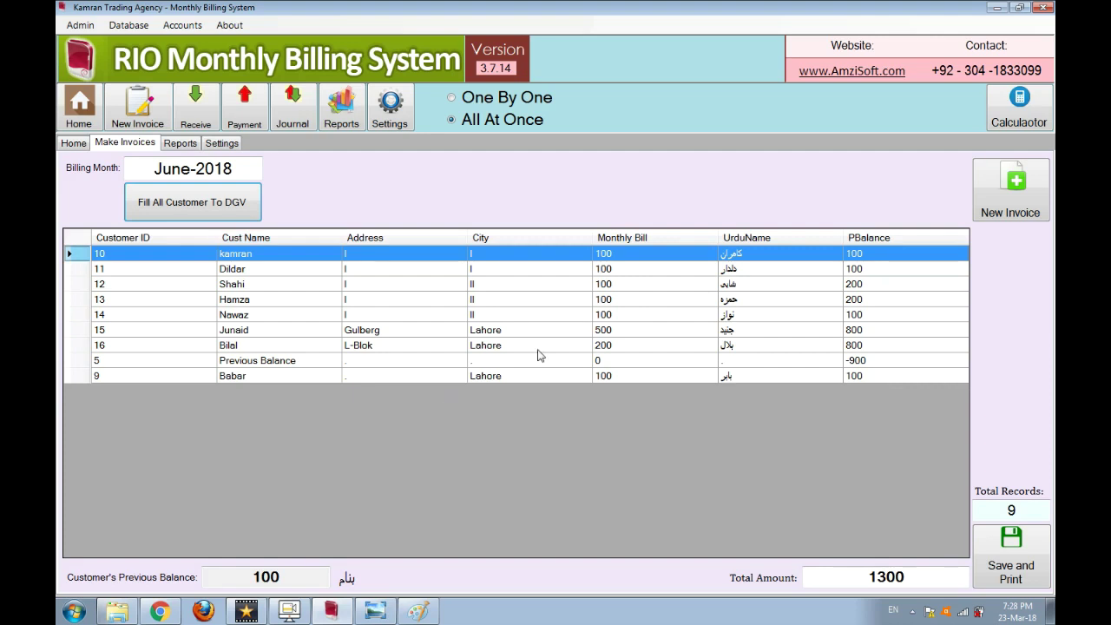
Save and post the invoices, preview receipts at 50% three pages across, then close.
{"action": "left_click", "coordinate": [1010, 542]}
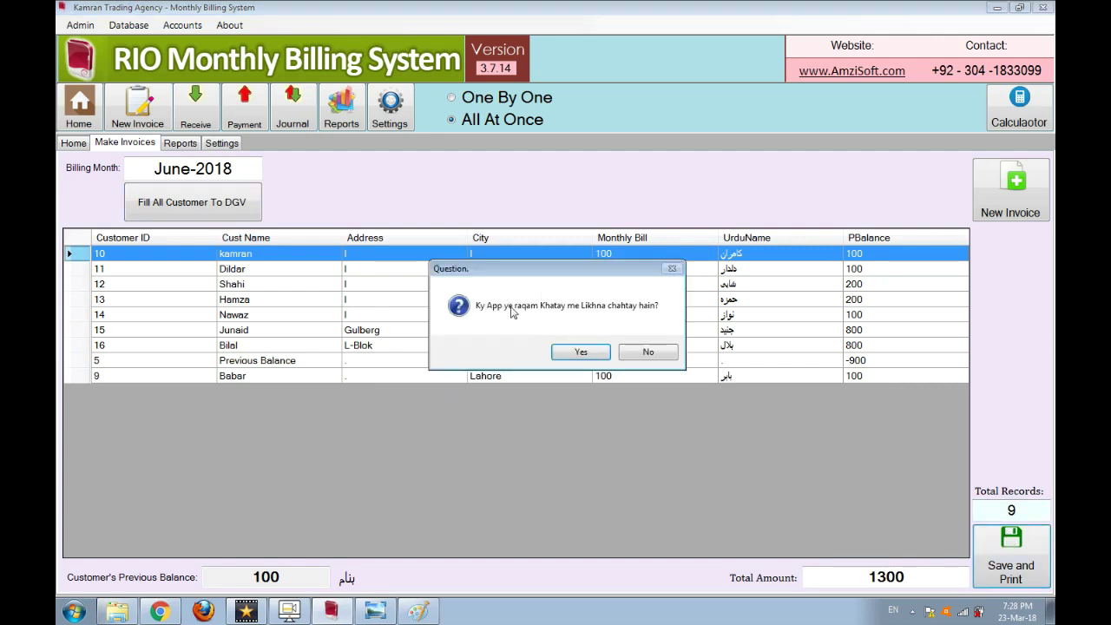
{"action": "left_click", "coordinate": [581, 352]}
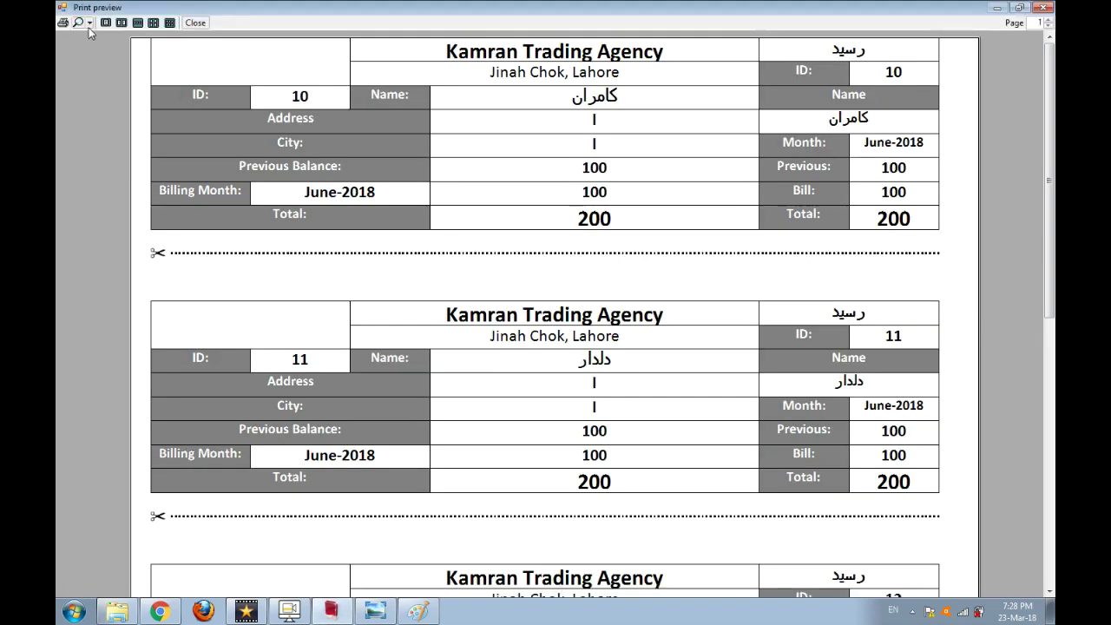
{"action": "left_click", "coordinate": [90, 22]}
{"action": "left_click", "coordinate": [103, 129]}
{"action": "left_click", "coordinate": [137, 23]}
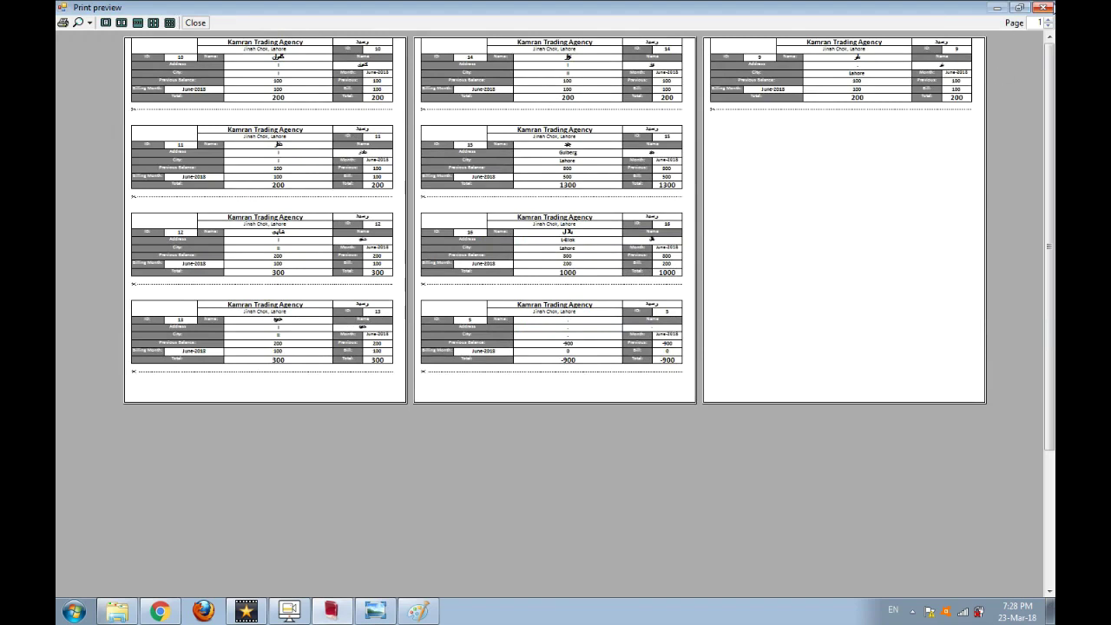
{"action": "left_click", "coordinate": [1044, 6]}
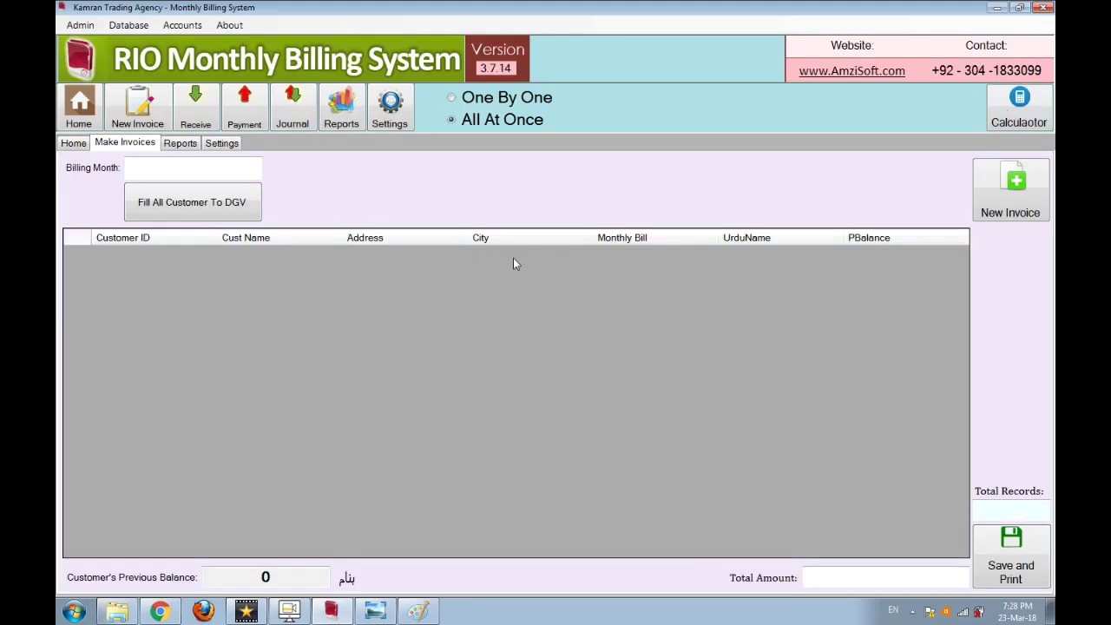
Run the All Accounts Balance report (total 2800), then open the One Account Balance ledger.
{"action": "left_click", "coordinate": [181, 144]}
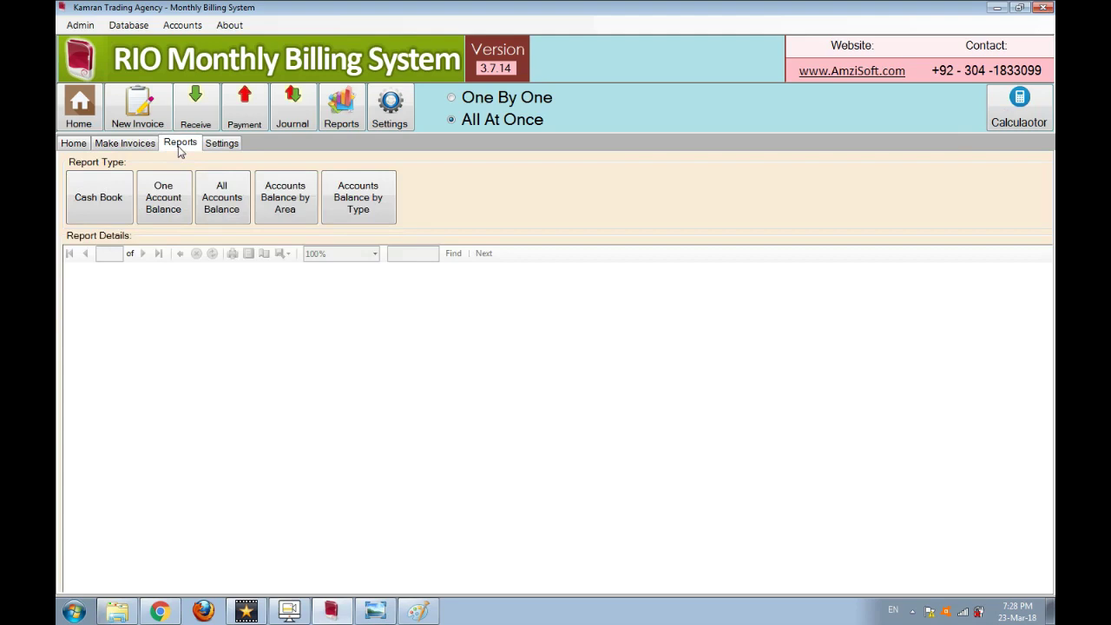
{"action": "left_click", "coordinate": [221, 201]}
{"action": "key", "text": "Return"}
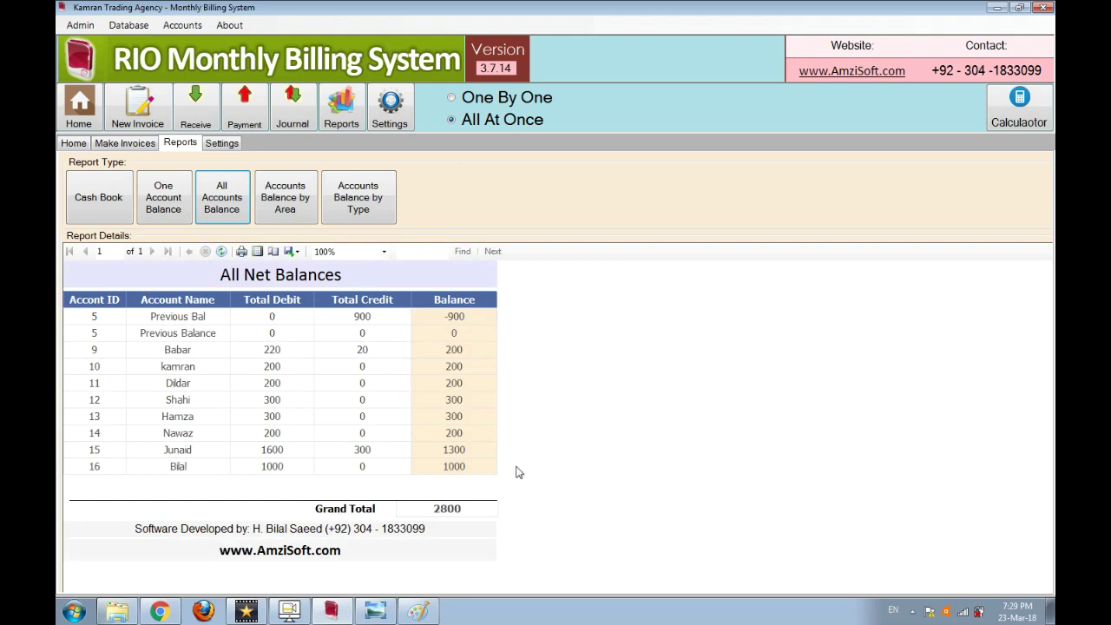
{"action": "left_click", "coordinate": [176, 214]}
Choose the customer account in the ledger report and select its net balance figure.
{"action": "type", "text": "bi"}
{"action": "key", "text": "Return"}
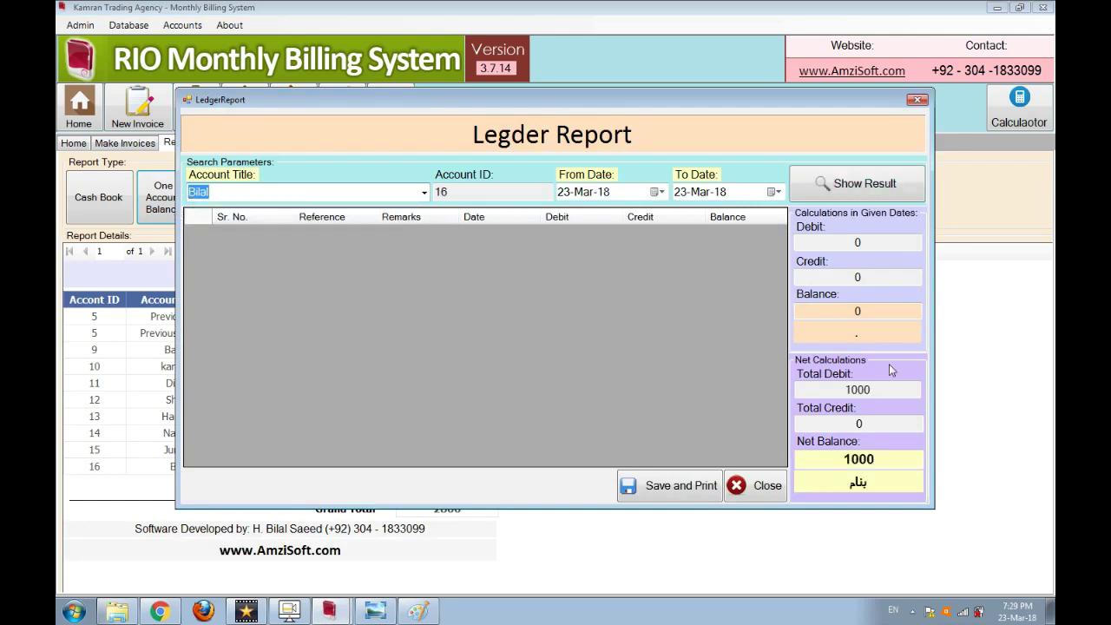
{"action": "left_click_drag", "start_coordinate": [894, 461], "coordinate": [814, 457]}
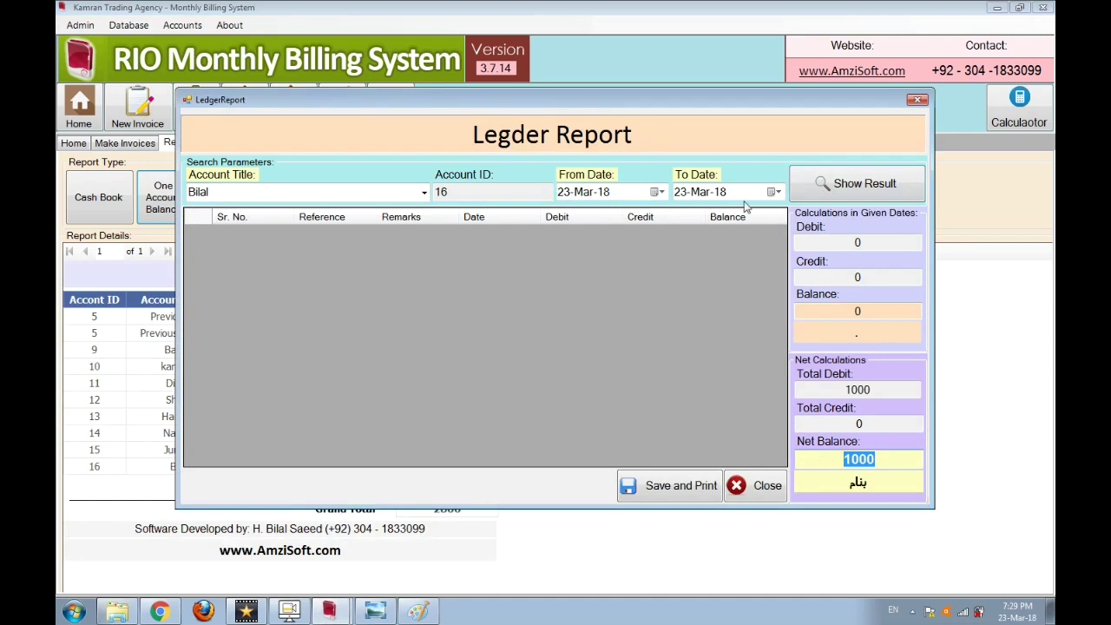
Show the ledger for 01-Mar-18 to 23-Mar-18 and save it as a PDF.
{"action": "left_click", "coordinate": [656, 192]}
{"action": "left_click", "coordinate": [657, 239]}
{"action": "left_click", "coordinate": [853, 191]}
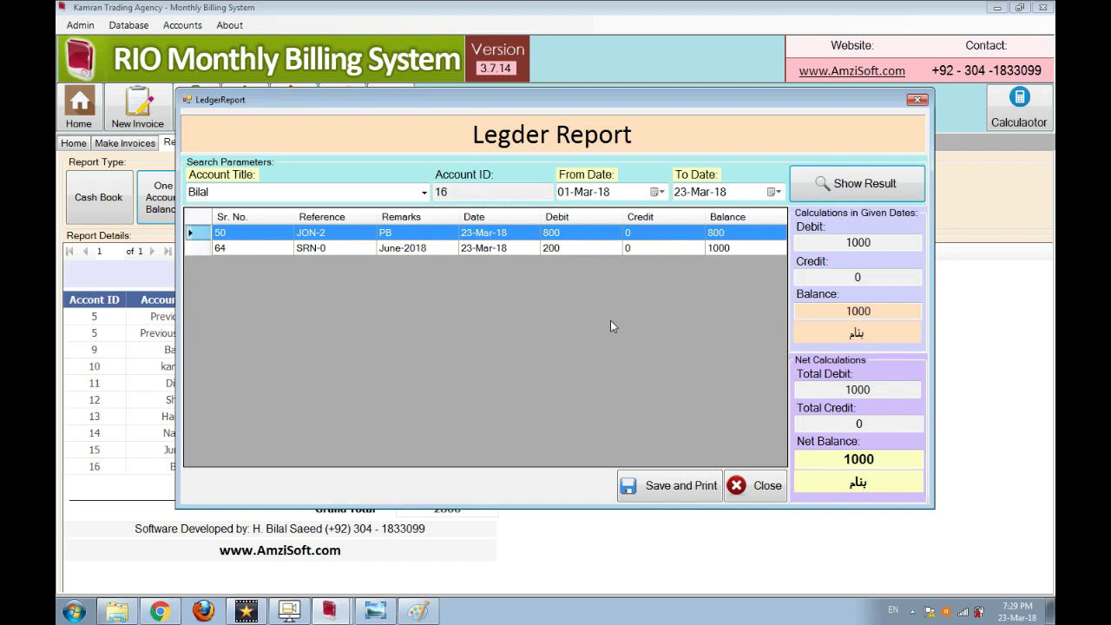
{"action": "left_click", "coordinate": [676, 489]}
{"action": "left_click", "coordinate": [564, 352]}
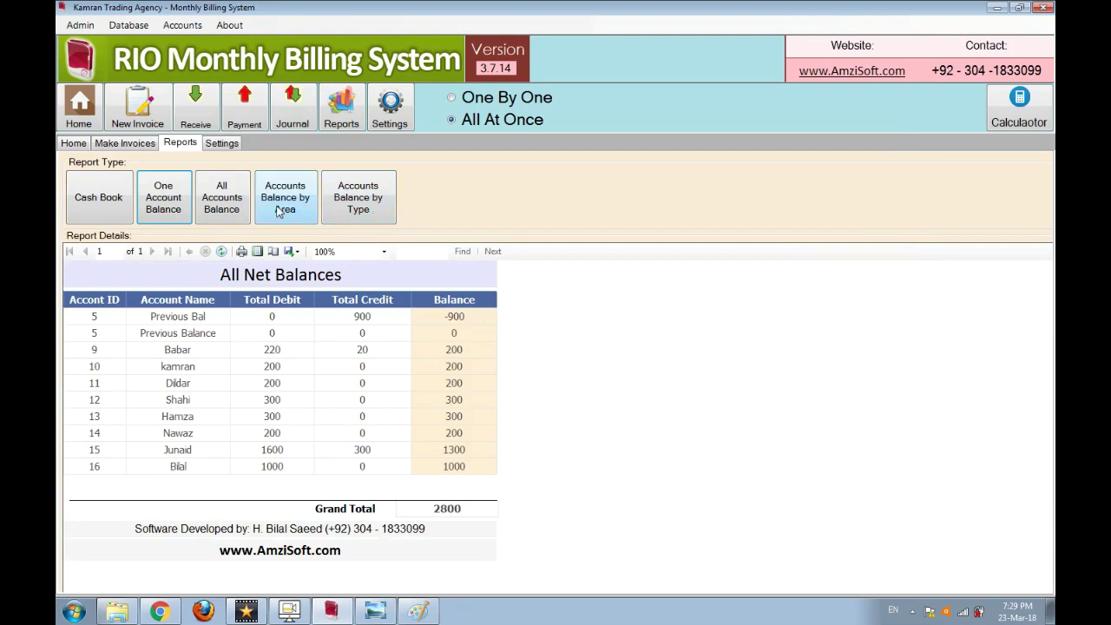
Show the net balances report for area AAA.
{"action": "left_click", "coordinate": [279, 212]}
{"action": "left_click", "coordinate": [610, 345]}
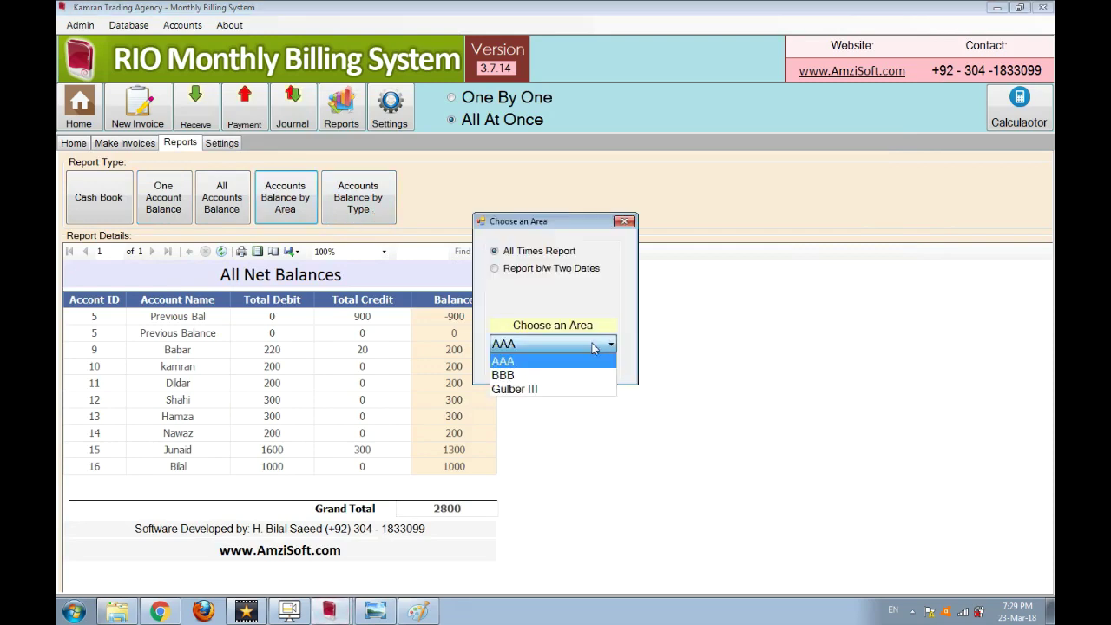
{"action": "left_click", "coordinate": [586, 363]}
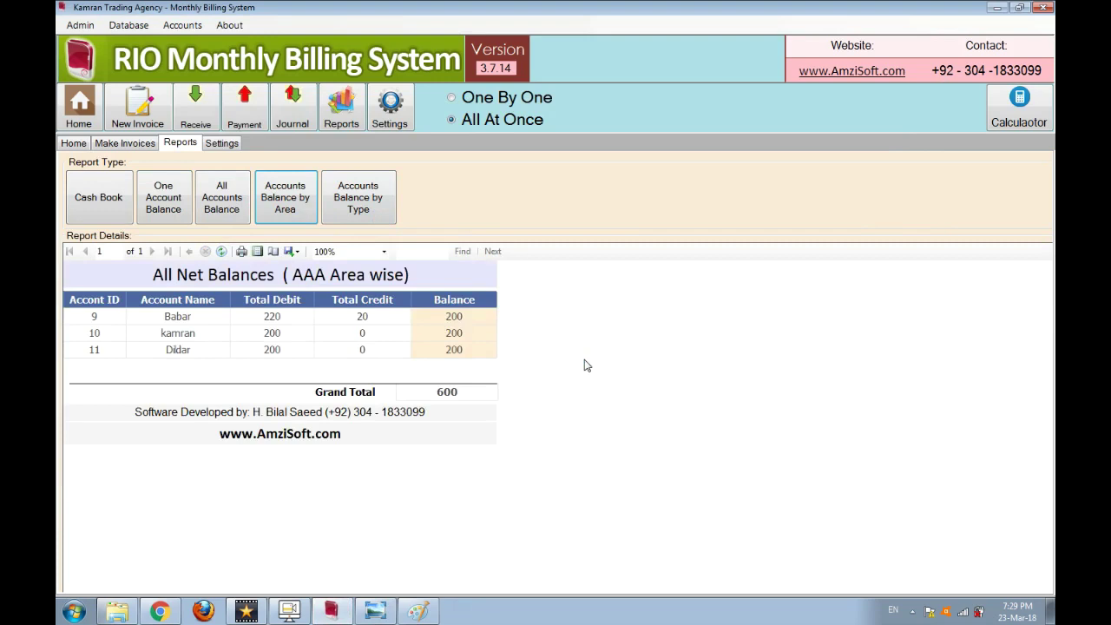
Show net balances for Customer-type accounts, then return to the home page.
{"action": "left_click", "coordinate": [352, 211]}
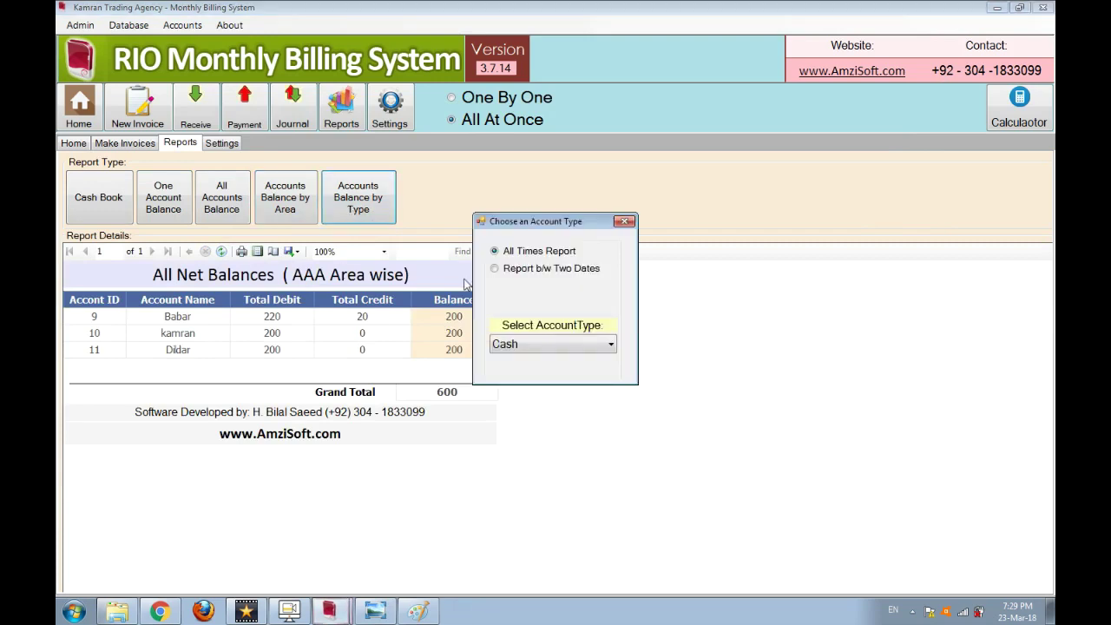
{"action": "left_click", "coordinate": [580, 344]}
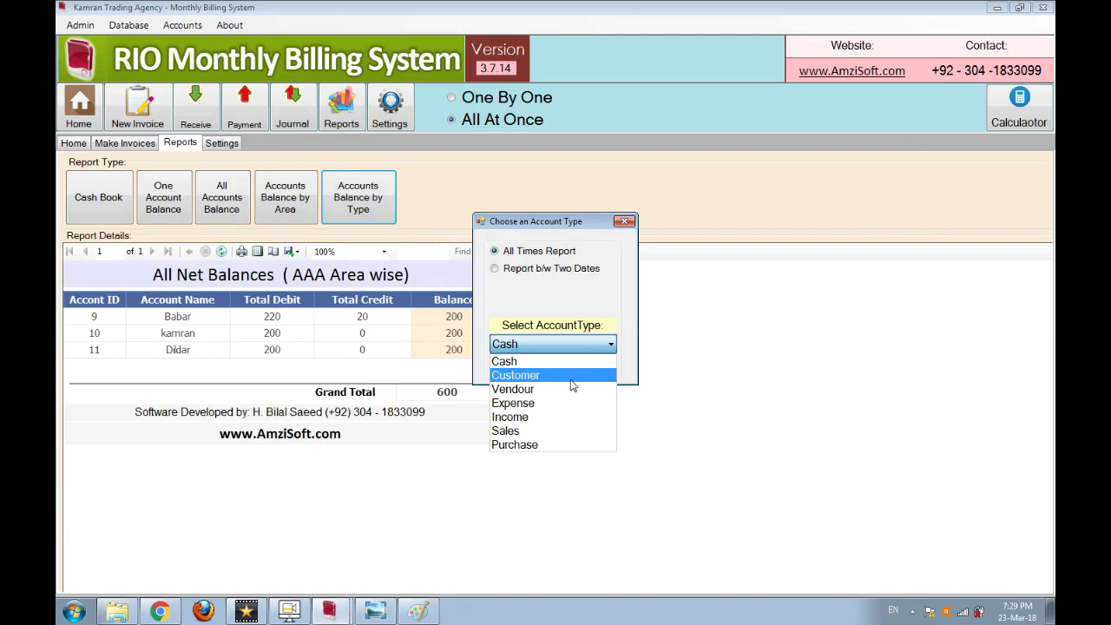
{"action": "left_click", "coordinate": [561, 379]}
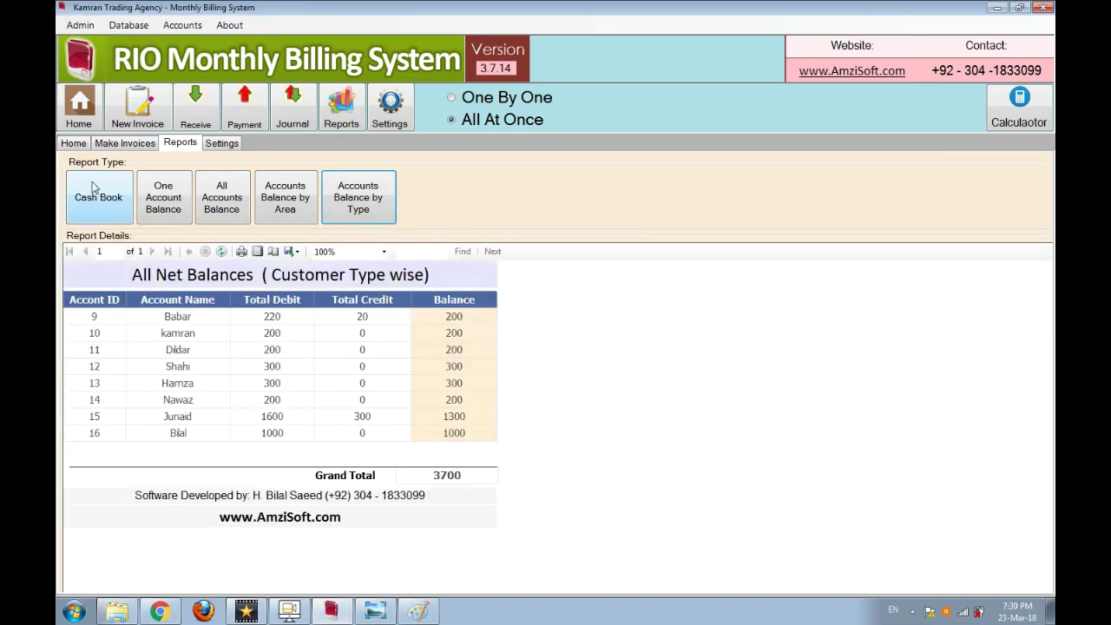
{"action": "left_click", "coordinate": [75, 144]}
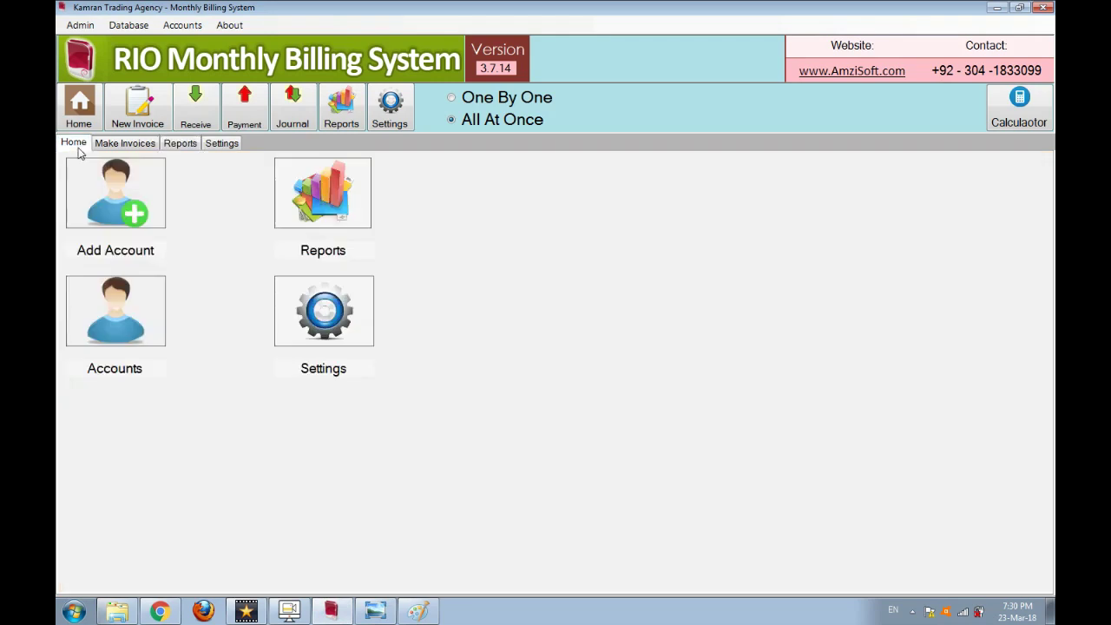
Review the Area and Type options on the Add Account form, then close it without saving.
{"action": "left_click", "coordinate": [97, 201]}
{"action": "left_click", "coordinate": [545, 313]}
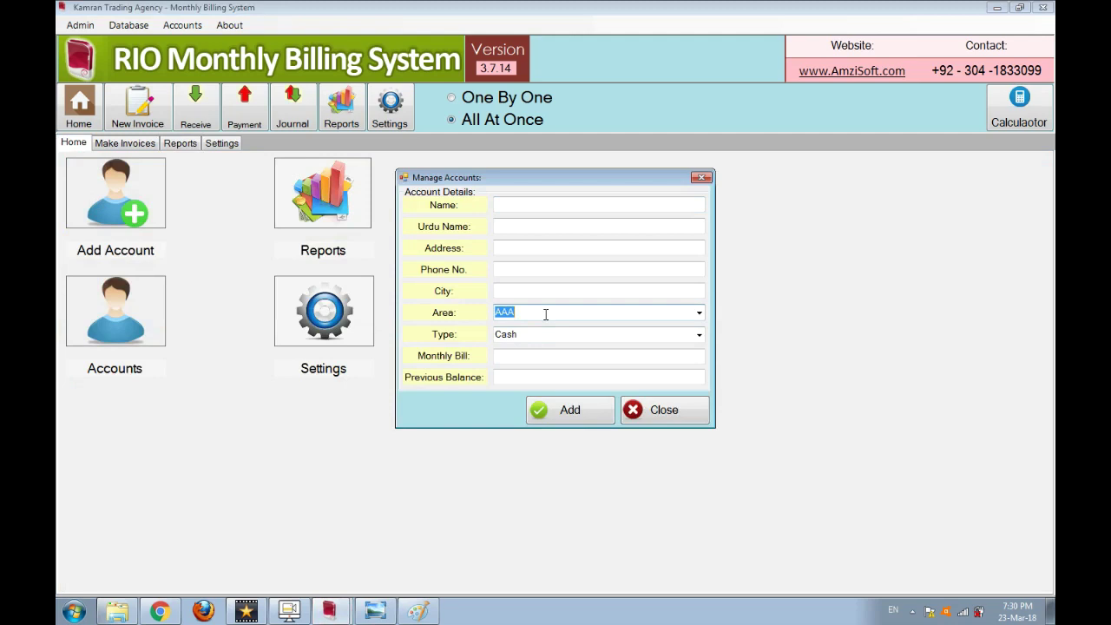
{"action": "left_click", "coordinate": [643, 337]}
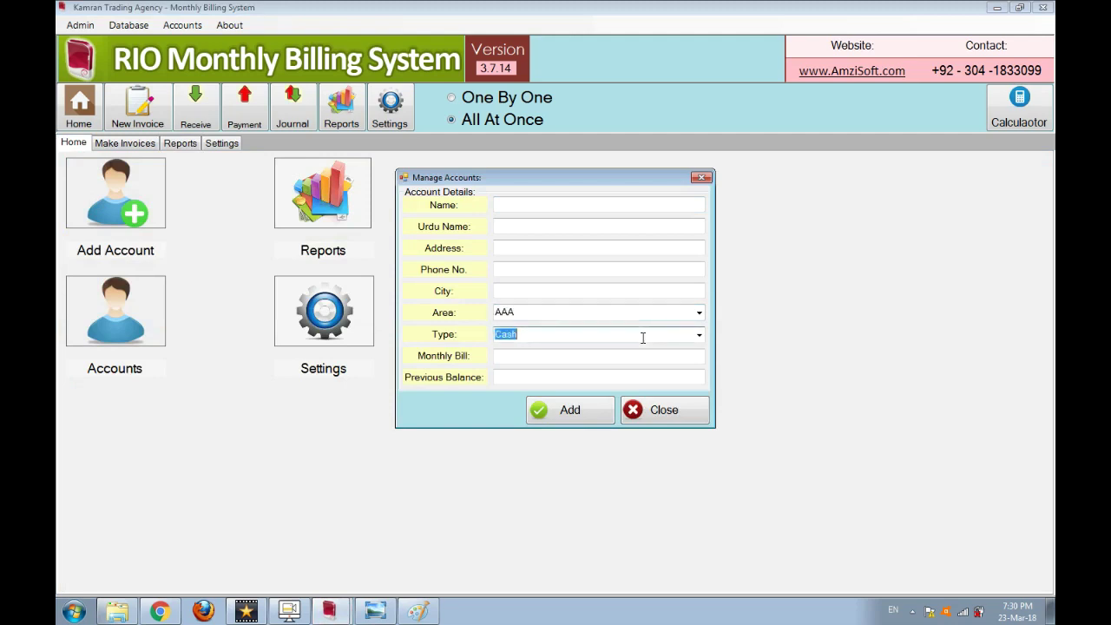
{"action": "left_click", "coordinate": [699, 335]}
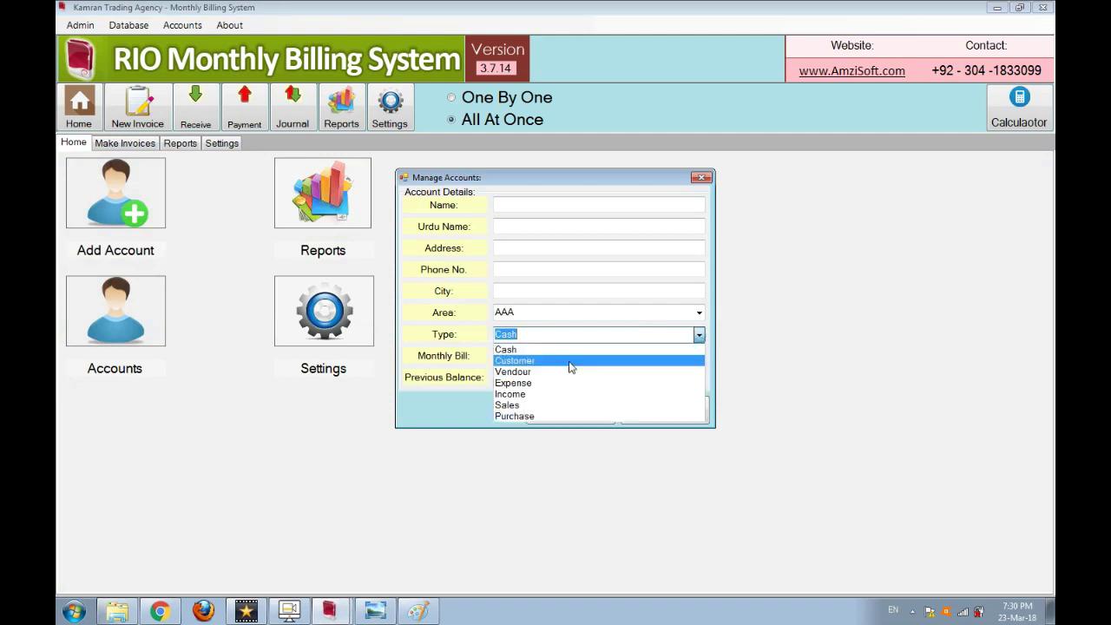
{"action": "left_click", "coordinate": [480, 402]}
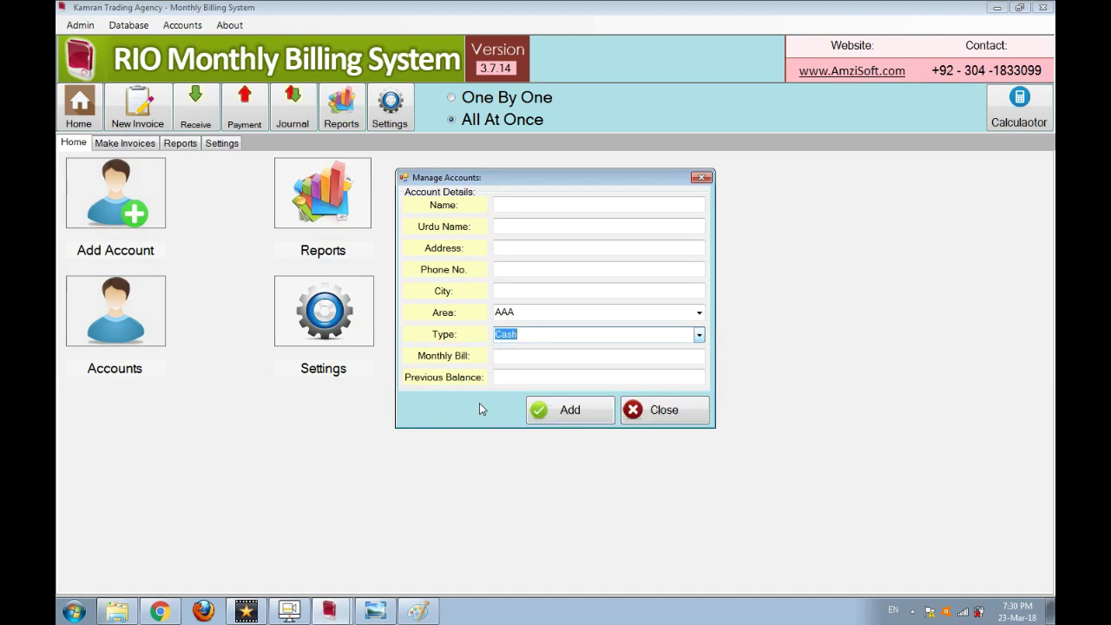
{"action": "left_click", "coordinate": [664, 412]}
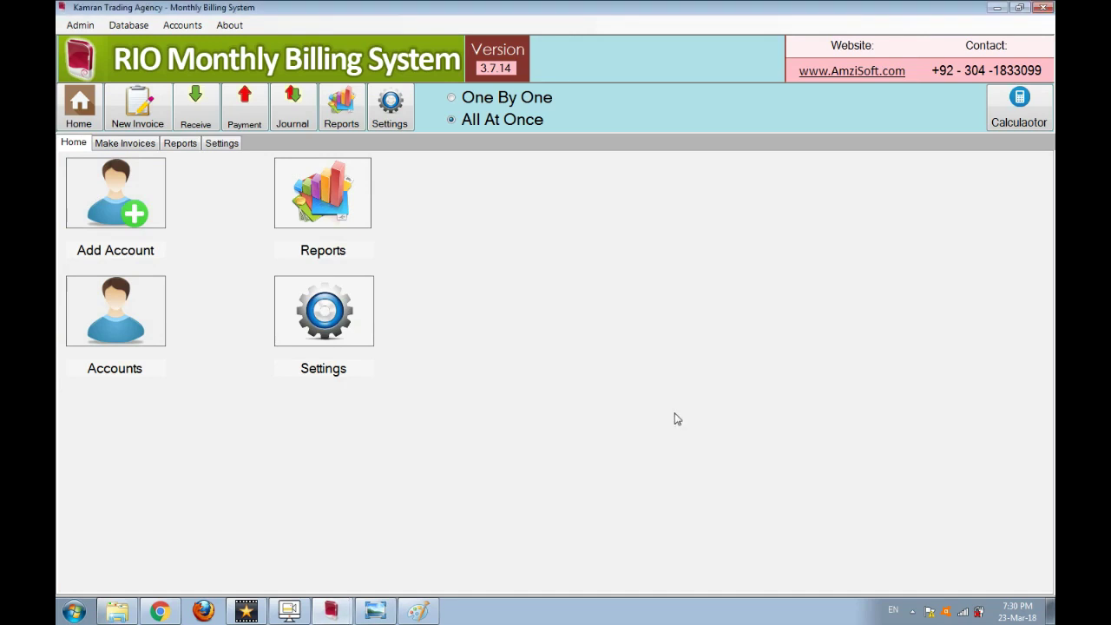
Record a 500 cash receipt for the customer account with remark Naqad.
{"action": "left_click", "coordinate": [196, 121]}
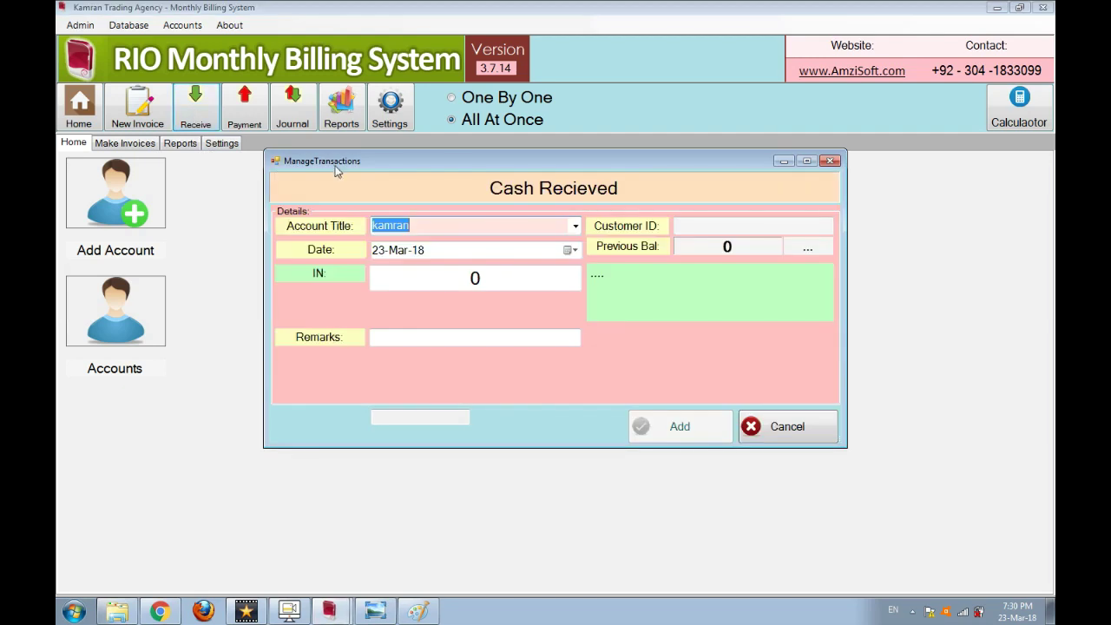
{"action": "type", "text": "B"}
{"action": "key", "text": "Down"}
{"action": "key", "text": "Tab"}
{"action": "type", "text": "500"}
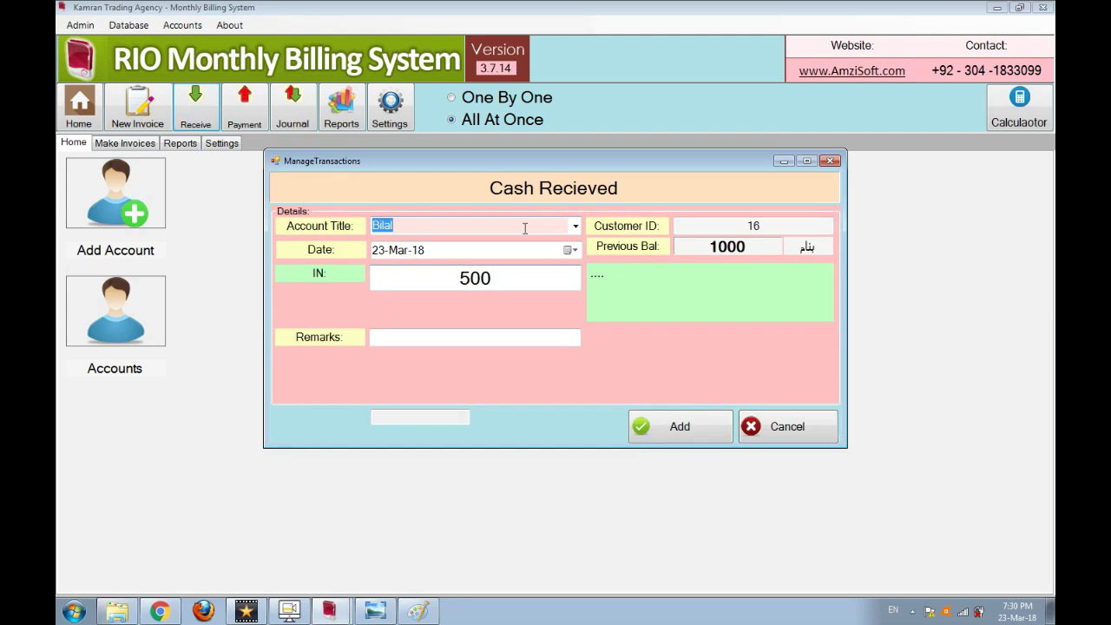
{"action": "left_click", "coordinate": [481, 342]}
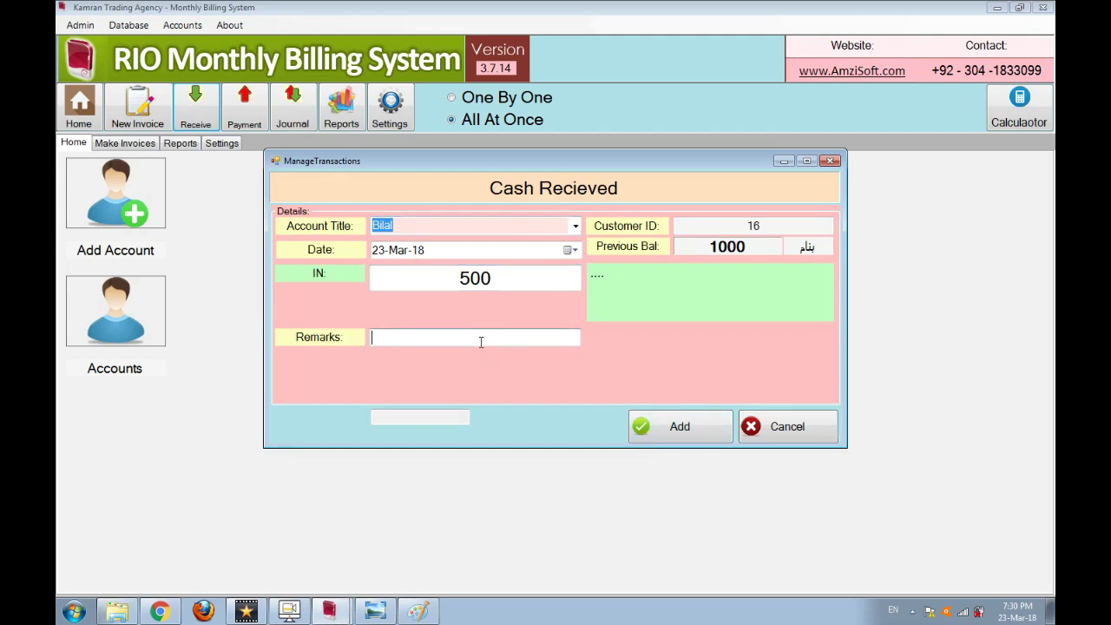
{"action": "type", "text": "Naqad"}
{"action": "left_click", "coordinate": [646, 426]}
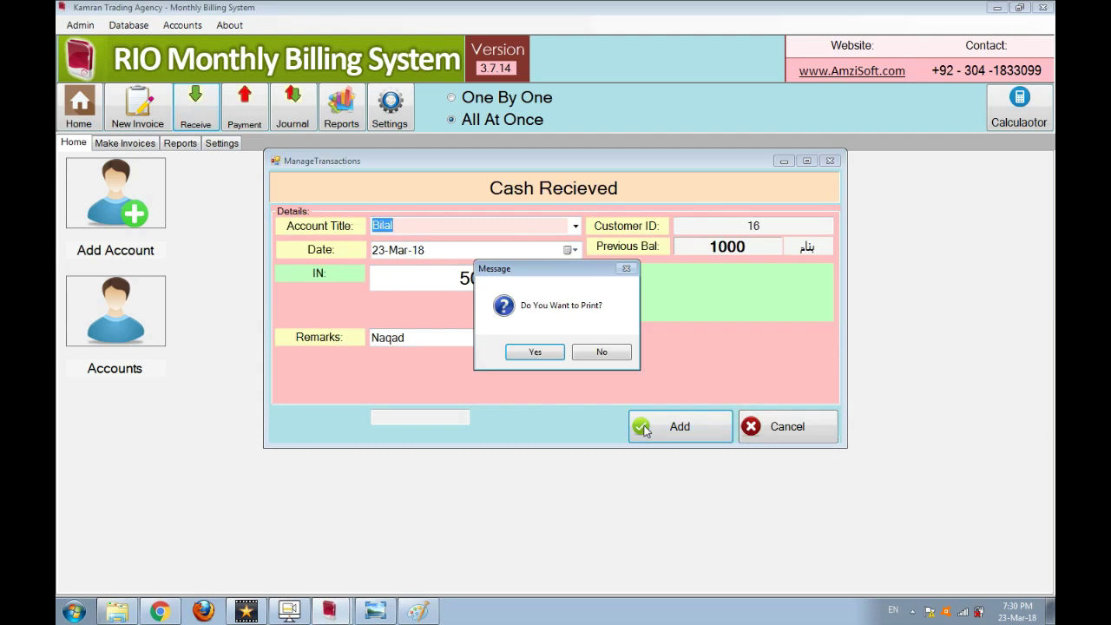
Print the receipt voucher, then close the preview and the received-cash list.
{"action": "left_click", "coordinate": [556, 354]}
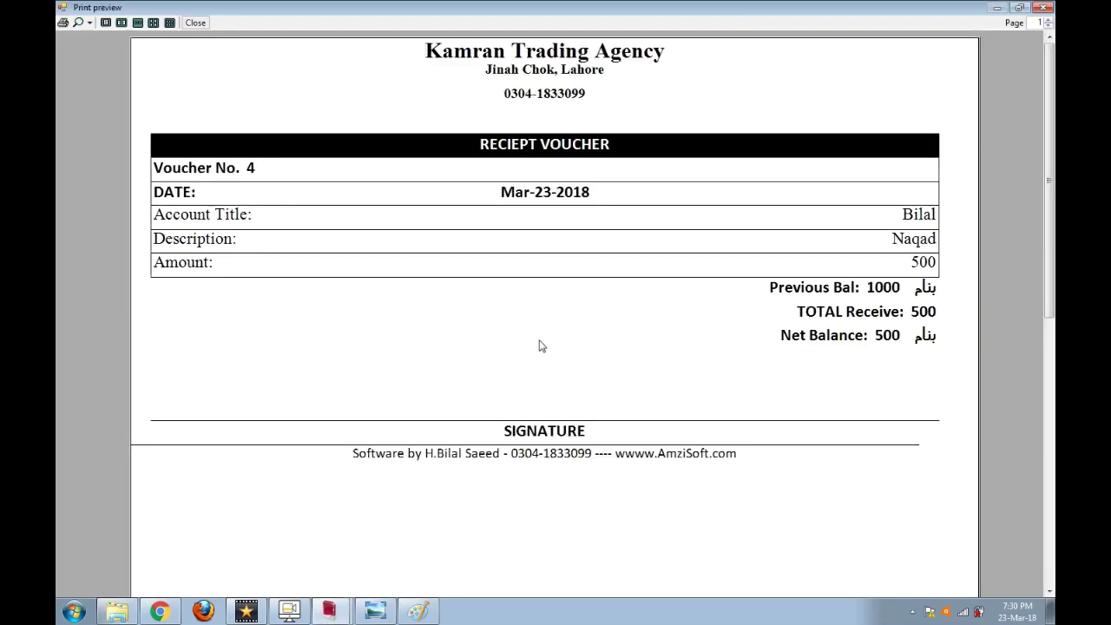
{"action": "left_click", "coordinate": [1043, 7]}
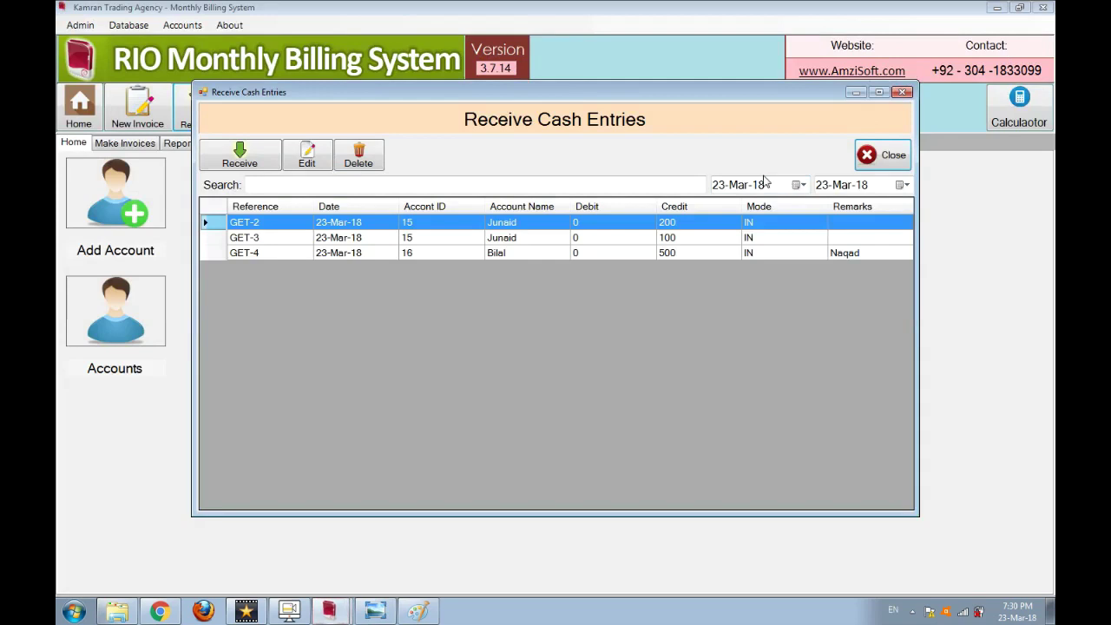
{"action": "left_click", "coordinate": [901, 92]}
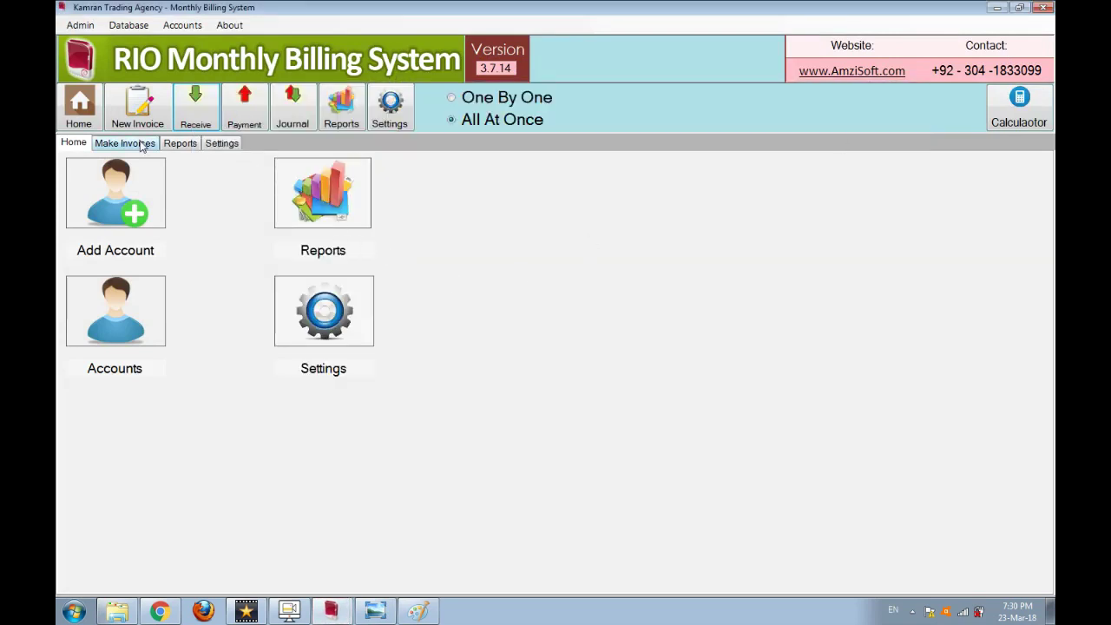
Start a new account named General Expenses with Urdu name خرچہ.
{"action": "left_click", "coordinate": [124, 187]}
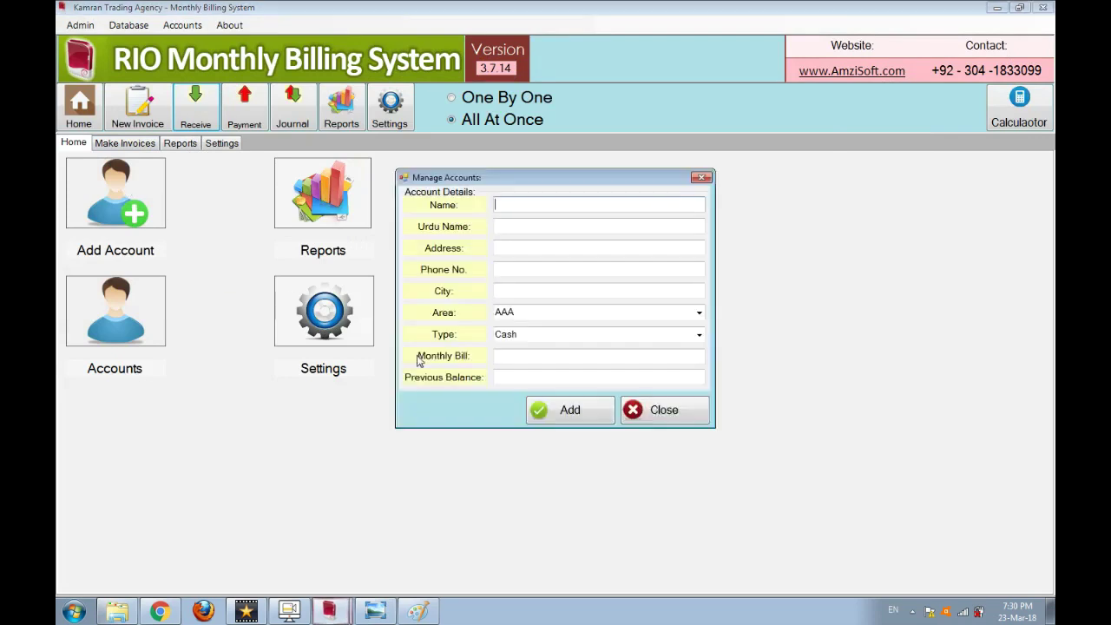
{"action": "type", "text": "GenerExpenses"}
{"action": "left_click", "coordinate": [599, 225]}
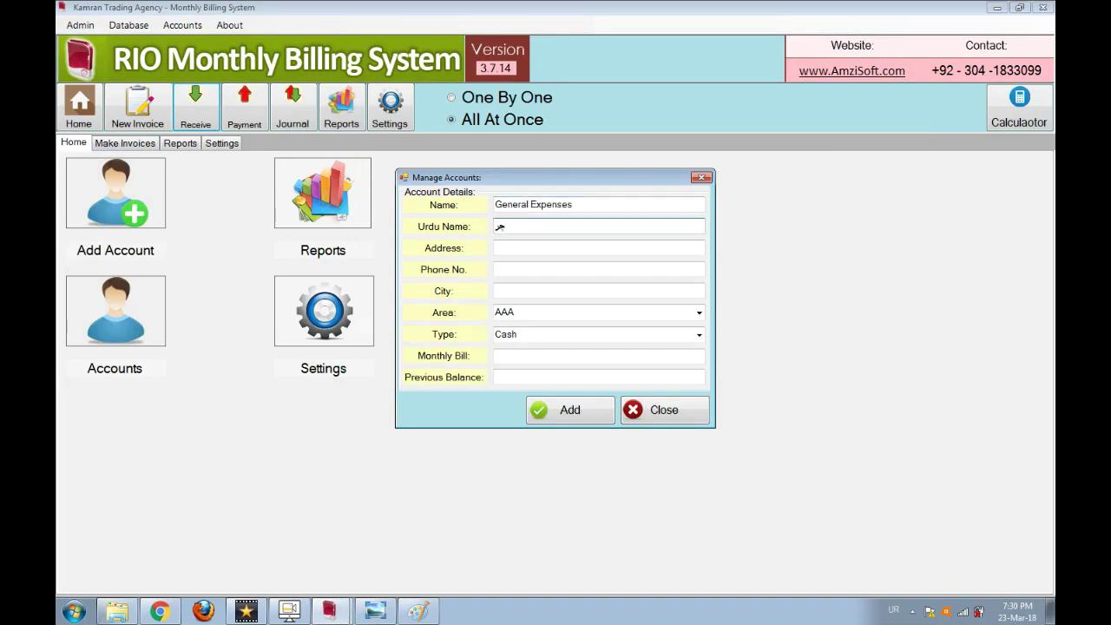
{"action": "type", "text": "خرچہ"}
Fill the address and city with 00 and set the account type to Expense.
{"action": "left_click", "coordinate": [598, 247]}
{"action": "type", "text": "00"}
{"action": "left_click", "coordinate": [599, 270]}
{"action": "key", "text": "Tab"}
{"action": "type", "text": "00"}
{"action": "key", "text": "Tab"}
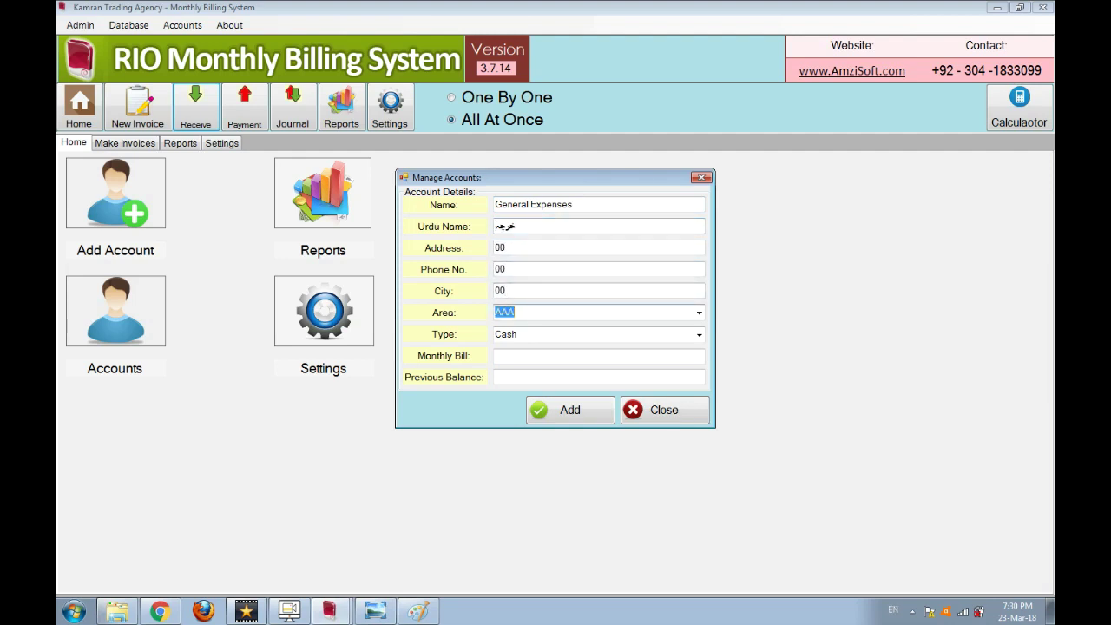
{"action": "key", "text": "Tab"}
{"action": "type", "text": "e"}
{"action": "key", "text": "Down"}
{"action": "key", "text": "Return"}
Enter 0 for monthly bill and previous balance, then save the account.
{"action": "key", "text": "Tab"}
{"action": "type", "text": "0"}
{"action": "key", "text": "Tab"}
{"action": "type", "text": "0"}
{"action": "left_click", "coordinate": [588, 421]}
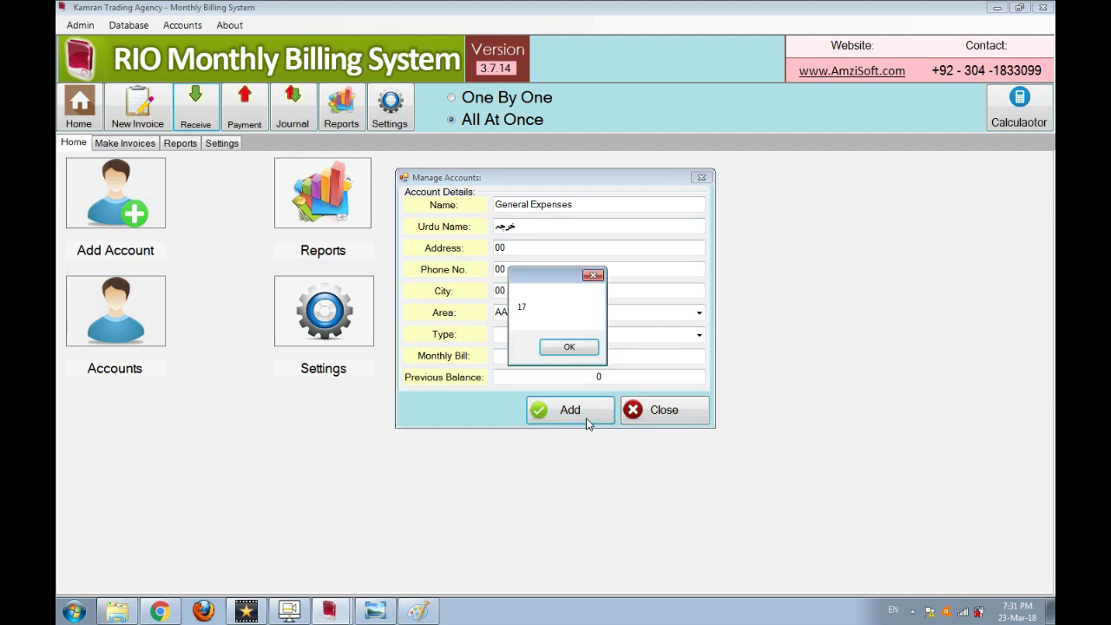
{"action": "left_click", "coordinate": [569, 350]}
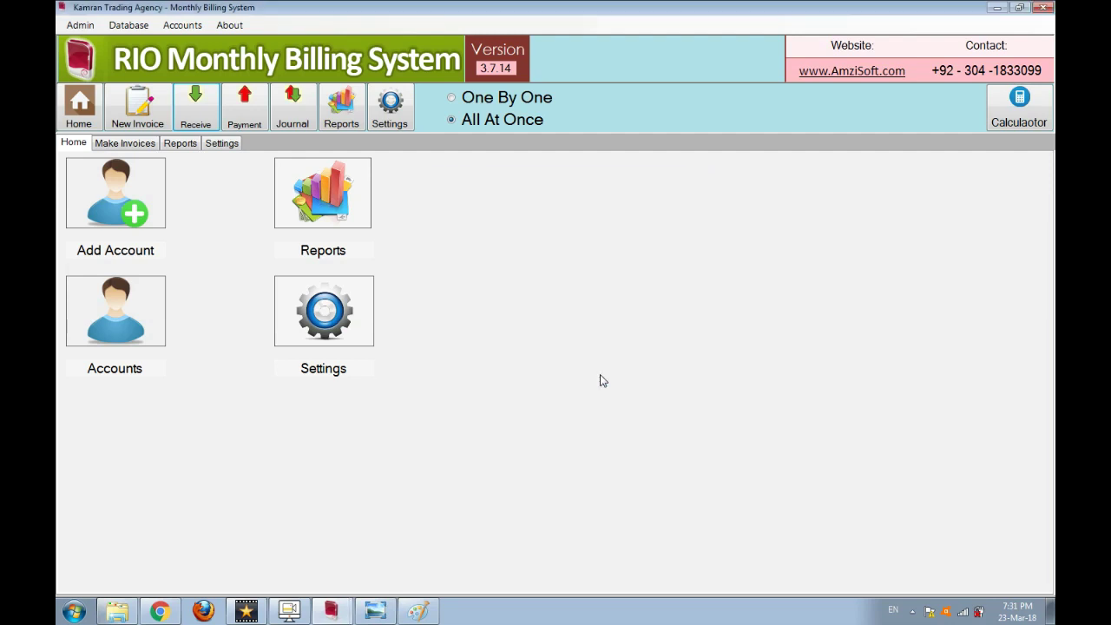
Record a 500 cash payment from General Expenses remarked Food, without printing.
{"action": "left_click", "coordinate": [253, 112]}
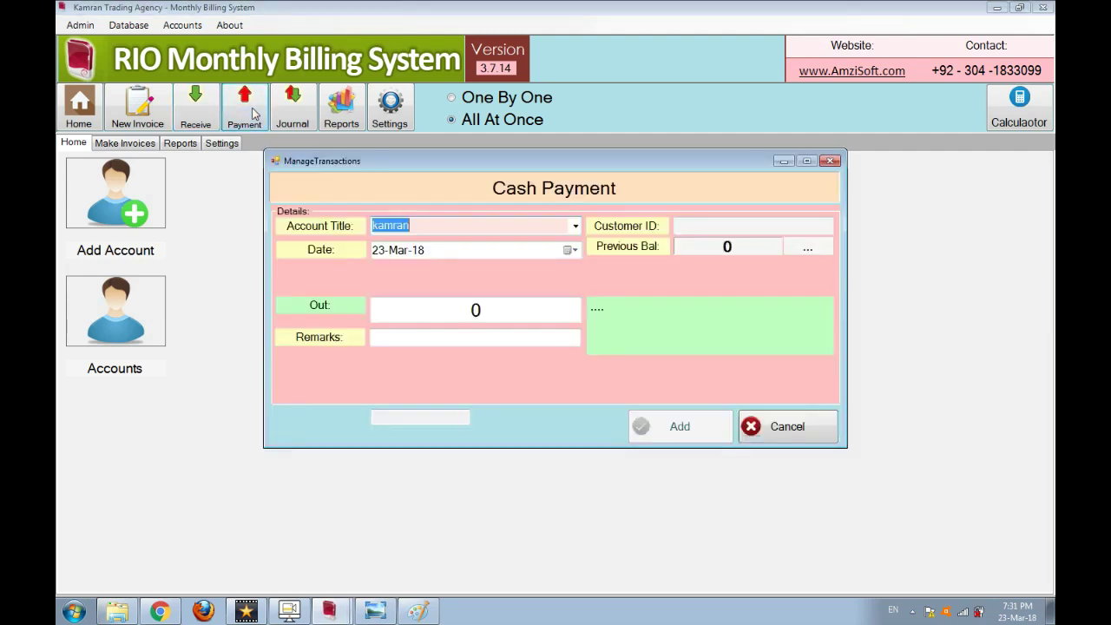
{"action": "type", "text": "g"}
{"action": "key", "text": "Tab"}
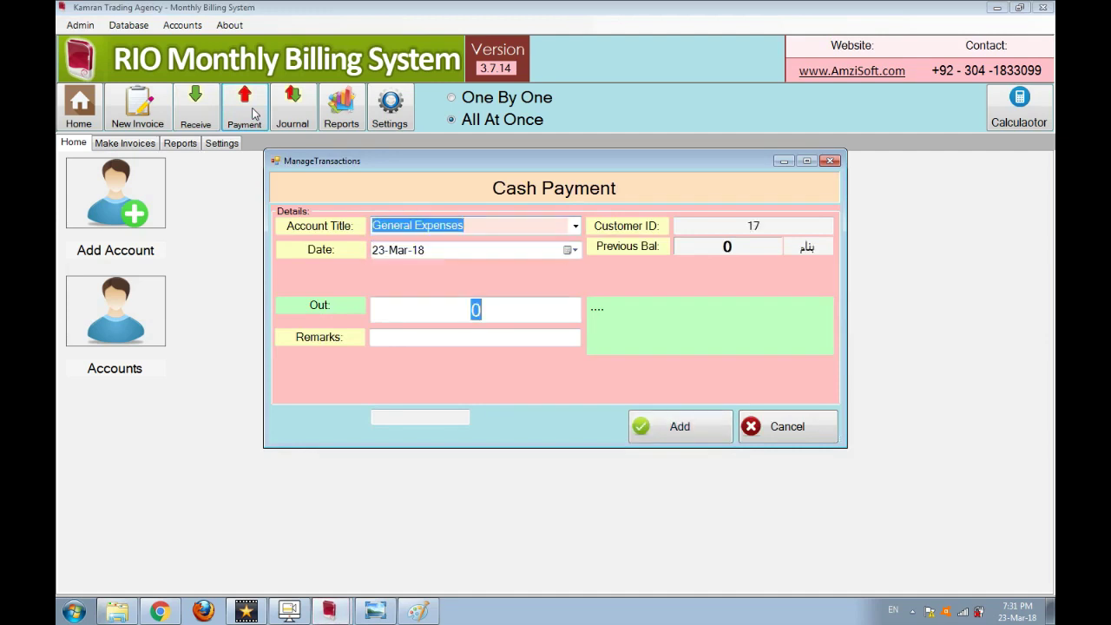
{"action": "type", "text": "500"}
{"action": "key", "text": "Tab"}
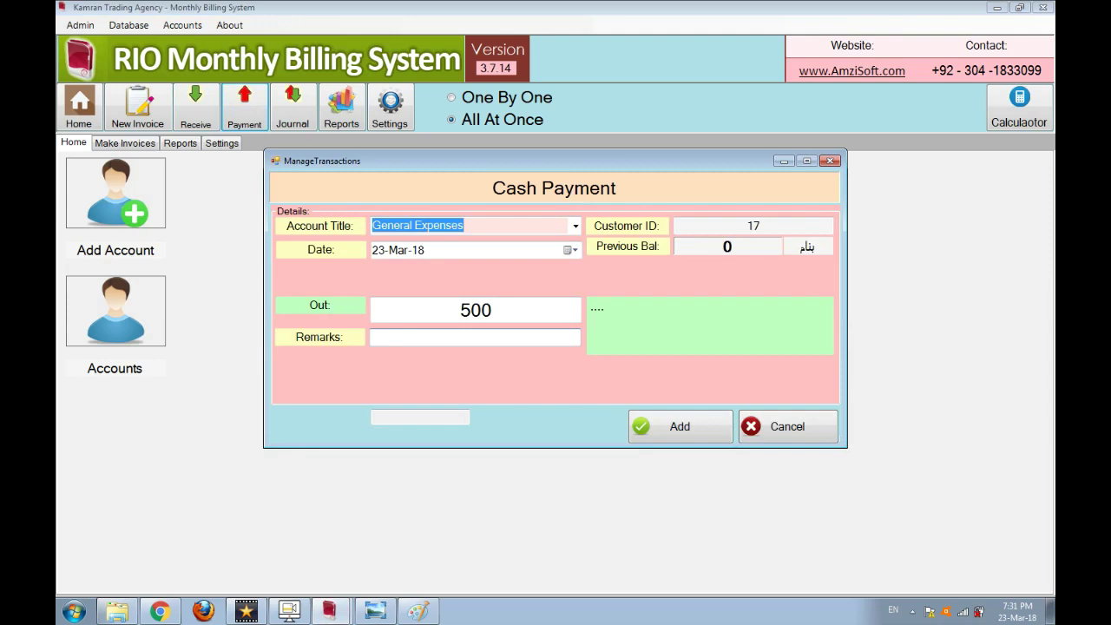
{"action": "type", "text": "Food"}
{"action": "left_click", "coordinate": [653, 426]}
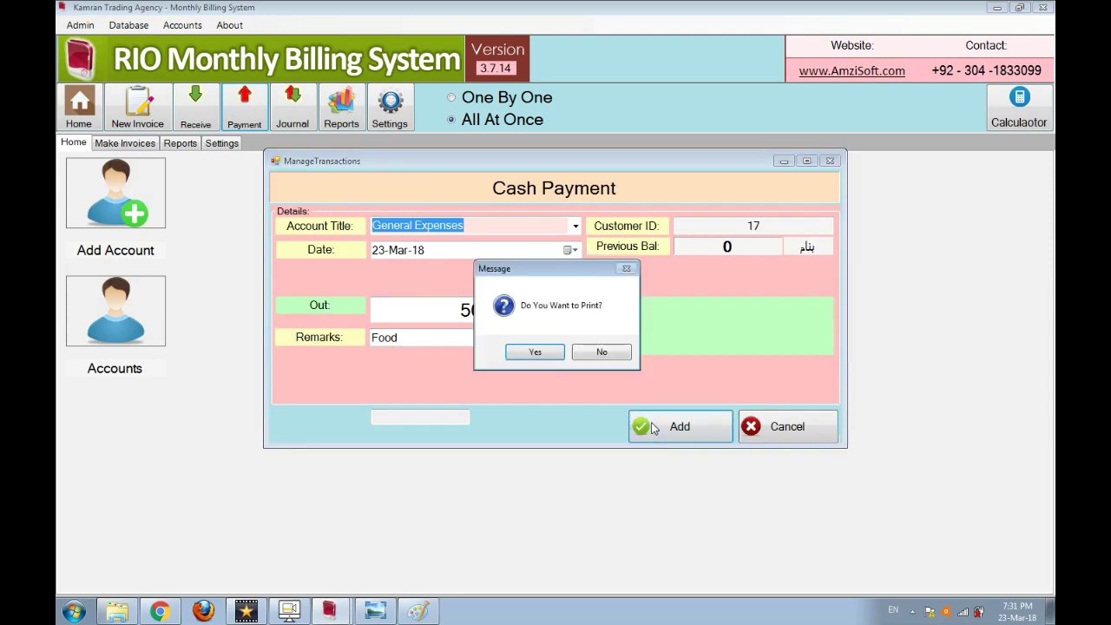
{"action": "left_click", "coordinate": [601, 354]}
{"action": "left_click", "coordinate": [901, 94]}
Record another 500 General Expenses cash payment remarked 'Electricy Bill' and close the payments list.
{"action": "left_click", "coordinate": [244, 106]}
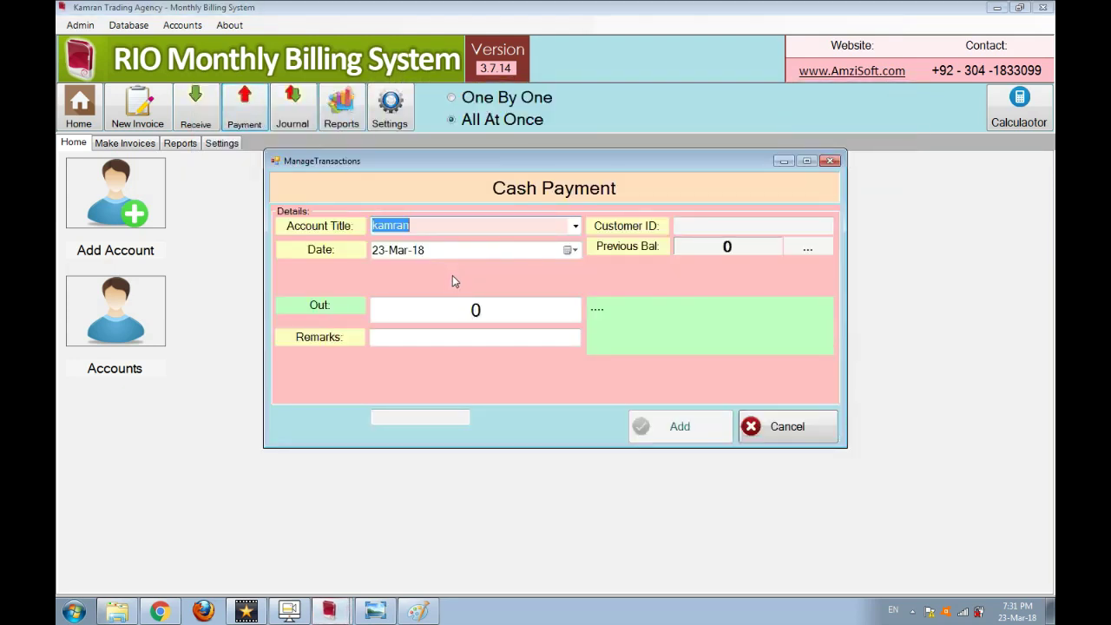
{"action": "type", "text": "g"}
{"action": "key", "text": "Down"}
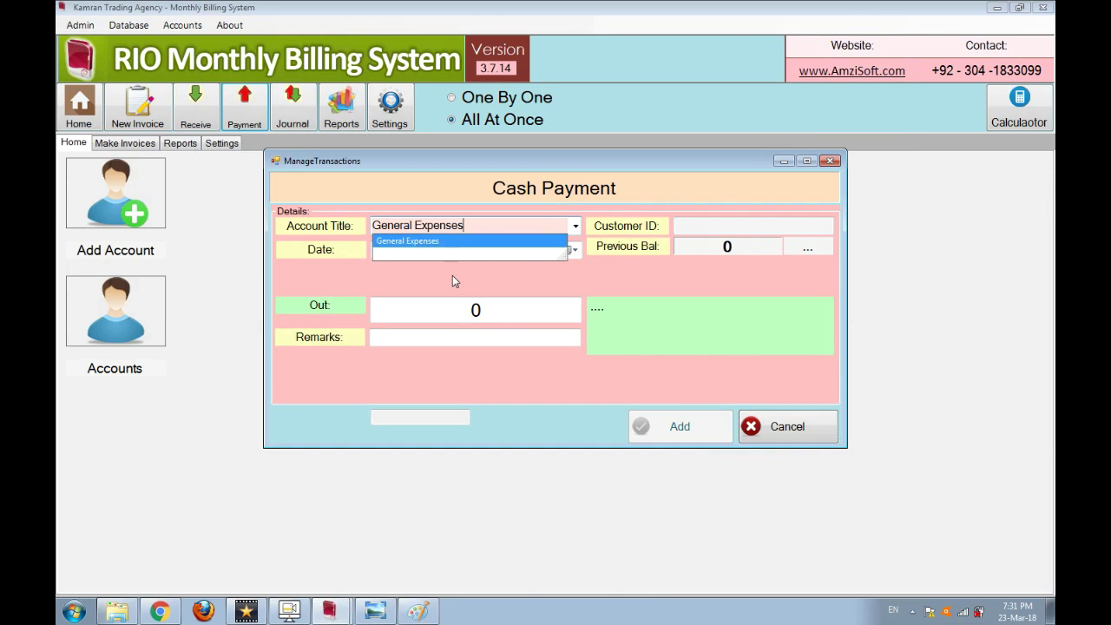
{"action": "key", "text": "Return"}
{"action": "type", "text": "500"}
{"action": "key", "text": "Return"}
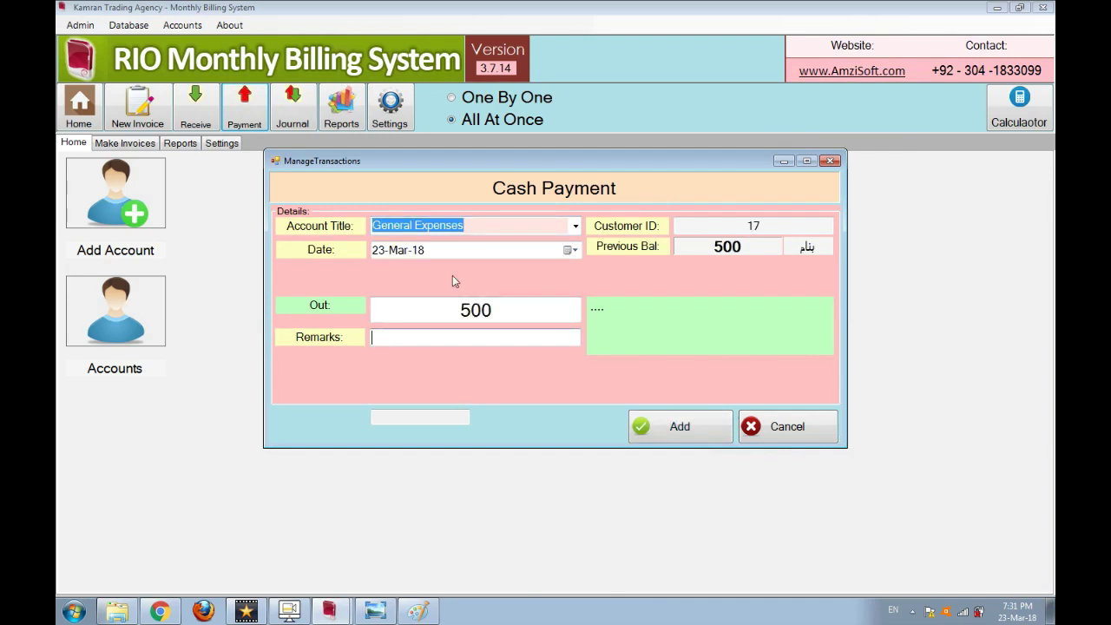
{"action": "type", "text": "Ele"}
{"action": "type", "text": "ctricy Bill"}
{"action": "left_click", "coordinate": [671, 419]}
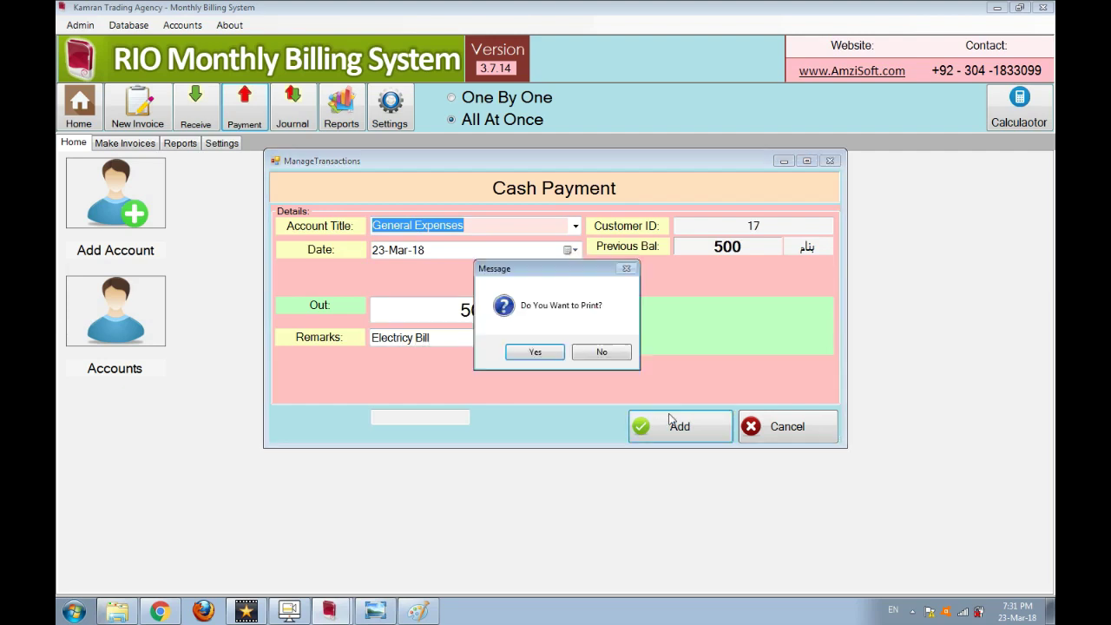
{"action": "left_click", "coordinate": [605, 353]}
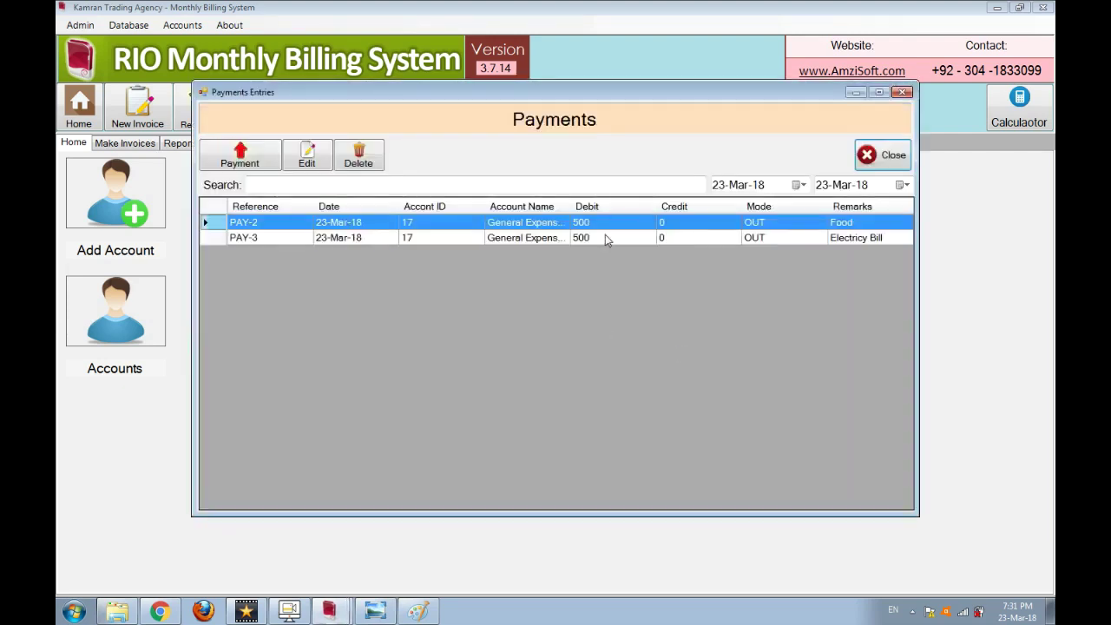
{"action": "left_click", "coordinate": [903, 92]}
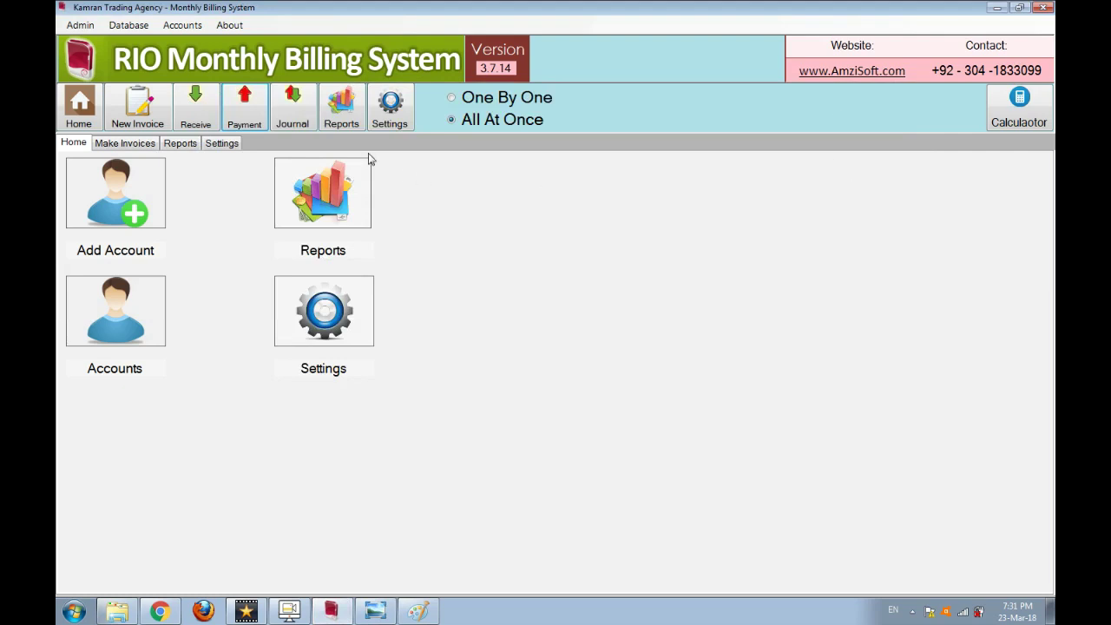
Show net balances for Expense-type accounts.
{"action": "left_click", "coordinate": [351, 117]}
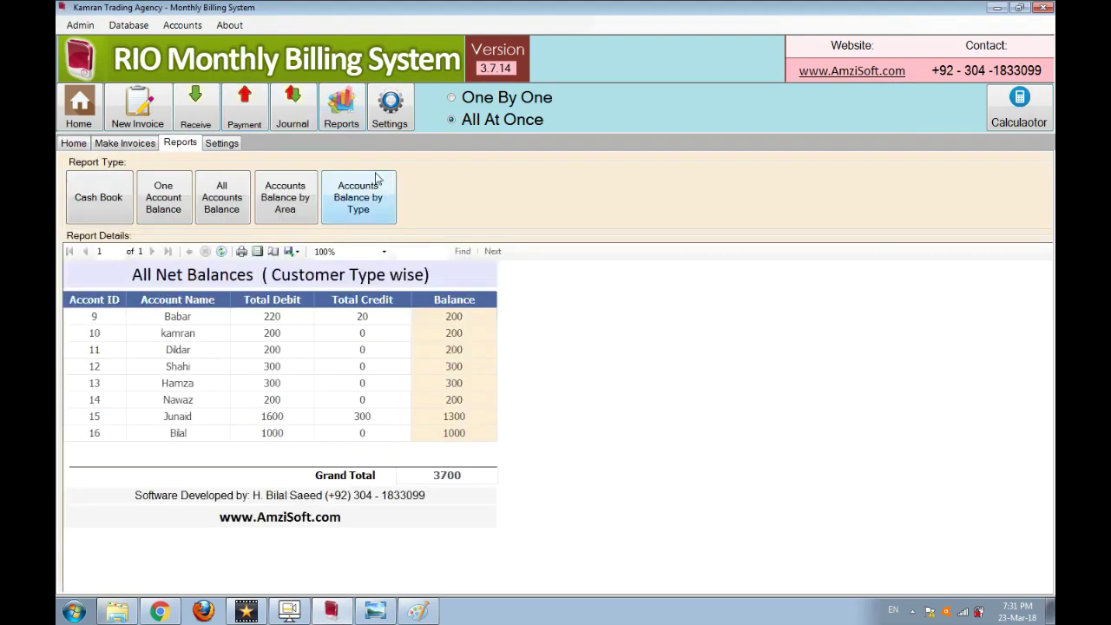
{"action": "left_click", "coordinate": [337, 213]}
{"action": "left_click", "coordinate": [558, 344]}
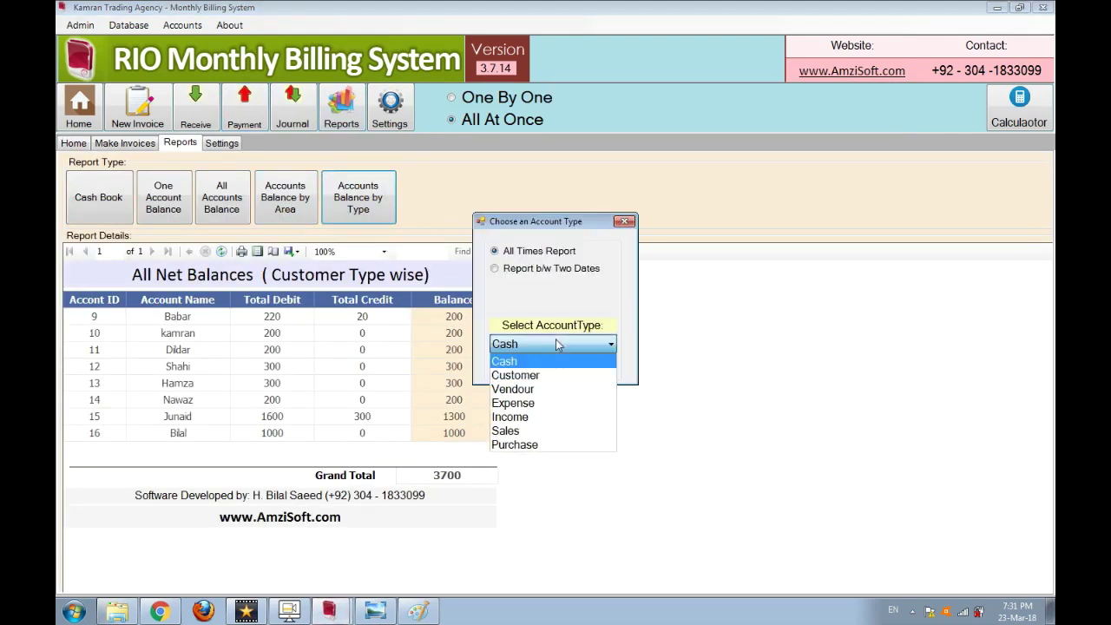
{"action": "left_click", "coordinate": [556, 390]}
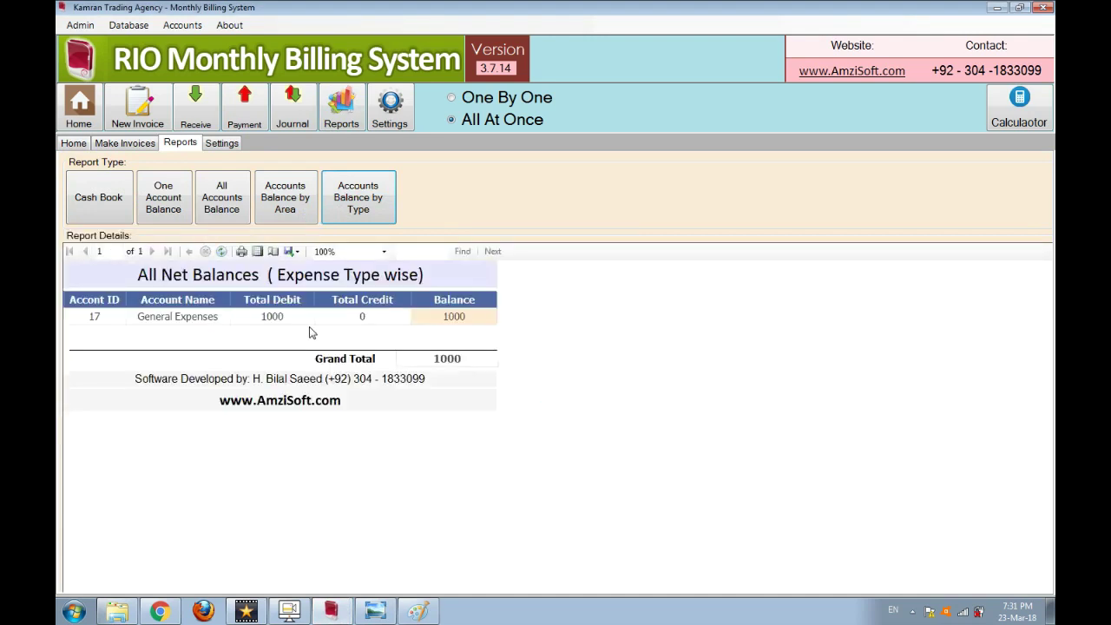
Open the single-account ledger report for General Expenses.
{"action": "left_click", "coordinate": [173, 210]}
{"action": "type", "text": "G"}
{"action": "key", "text": "Return"}
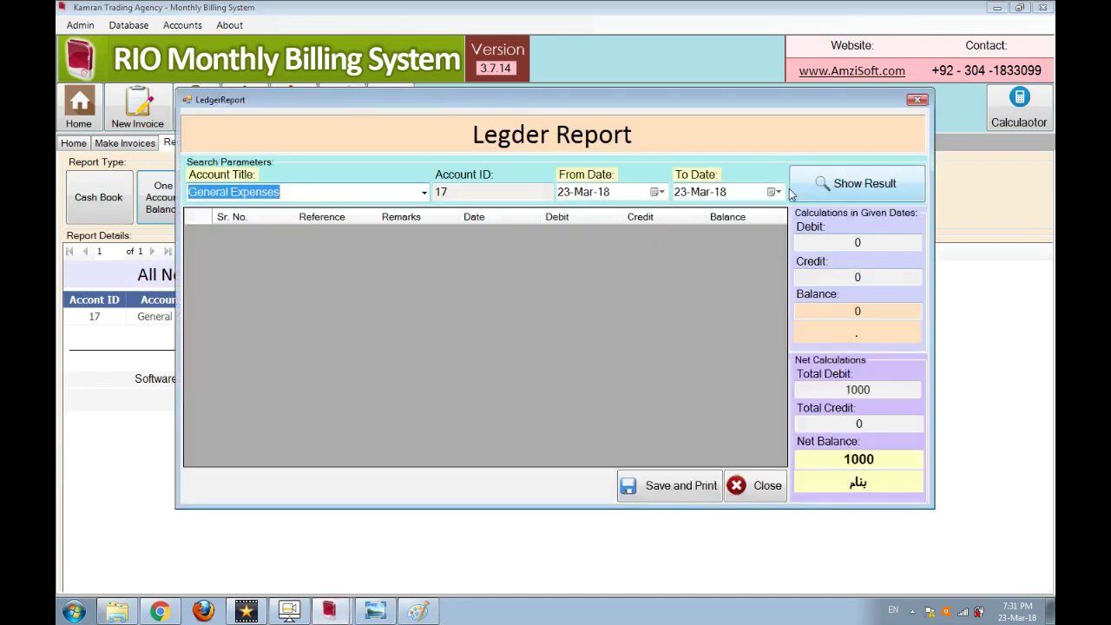
List the General Expenses ledger entries from 01-Mar-18 to 31-Mar-18.
{"action": "left_click", "coordinate": [658, 192]}
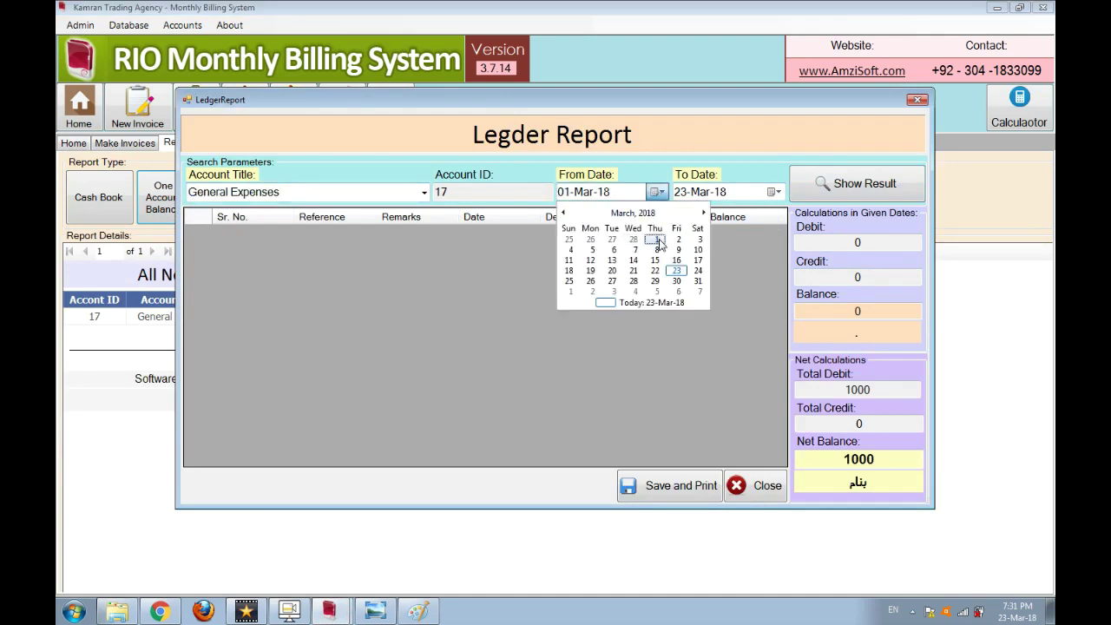
{"action": "left_click", "coordinate": [657, 240]}
{"action": "left_click", "coordinate": [773, 192]}
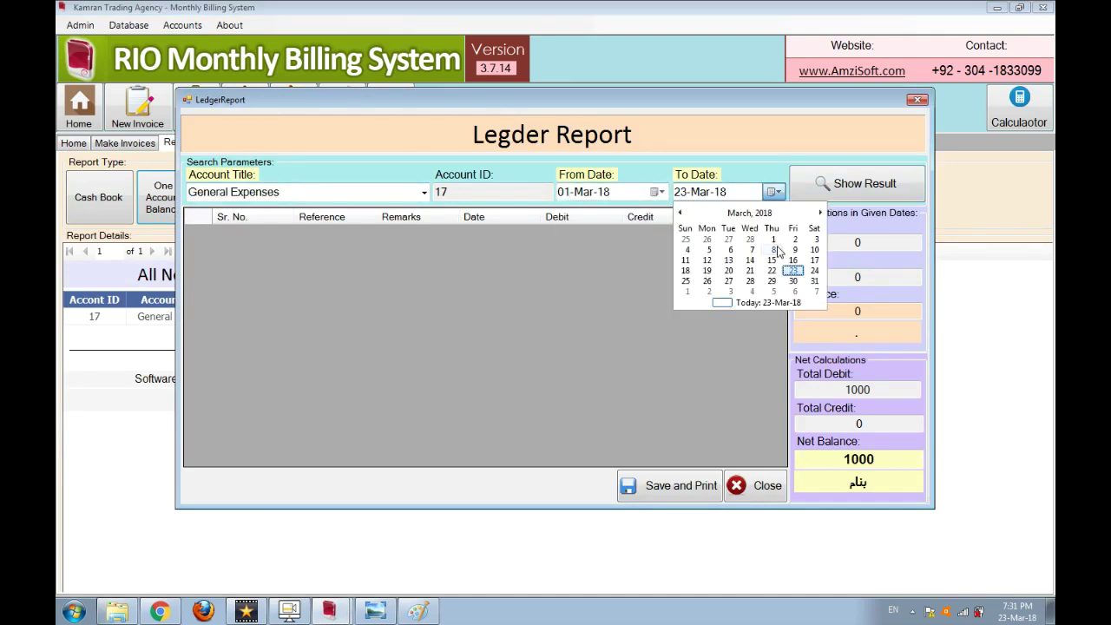
{"action": "left_click", "coordinate": [816, 281]}
{"action": "left_click", "coordinate": [856, 187]}
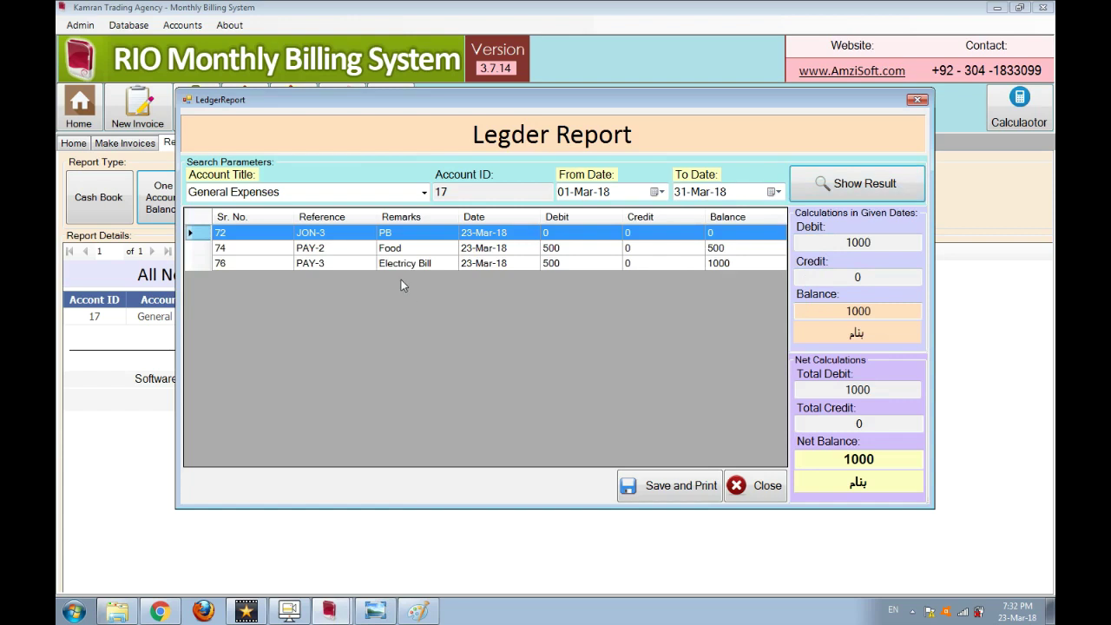
Review the JON-3, Food and Electricy Bill entries, then close the ledger.
{"action": "left_click", "coordinate": [405, 251]}
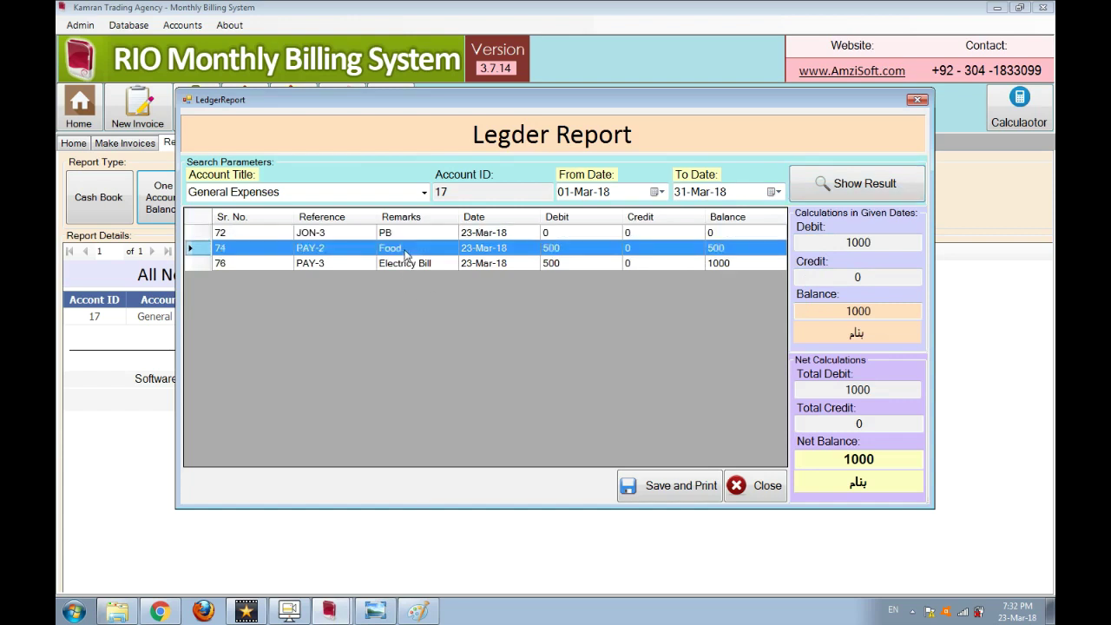
{"action": "left_click", "coordinate": [416, 267]}
{"action": "left_click", "coordinate": [421, 235]}
{"action": "left_click", "coordinate": [424, 251]}
{"action": "left_click", "coordinate": [426, 264]}
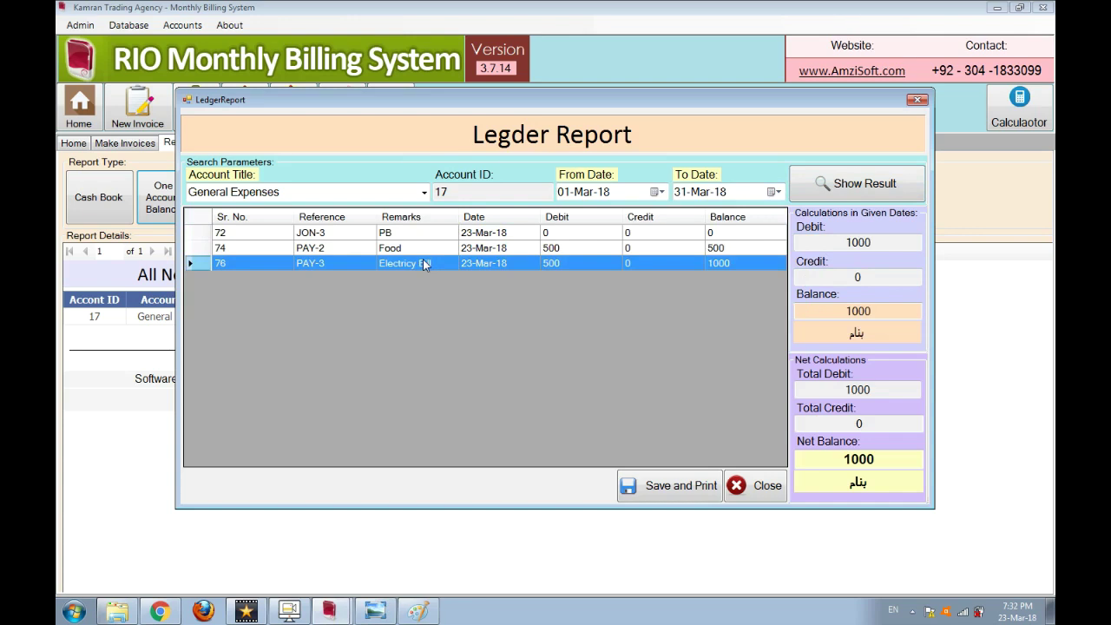
{"action": "left_click", "coordinate": [768, 485]}
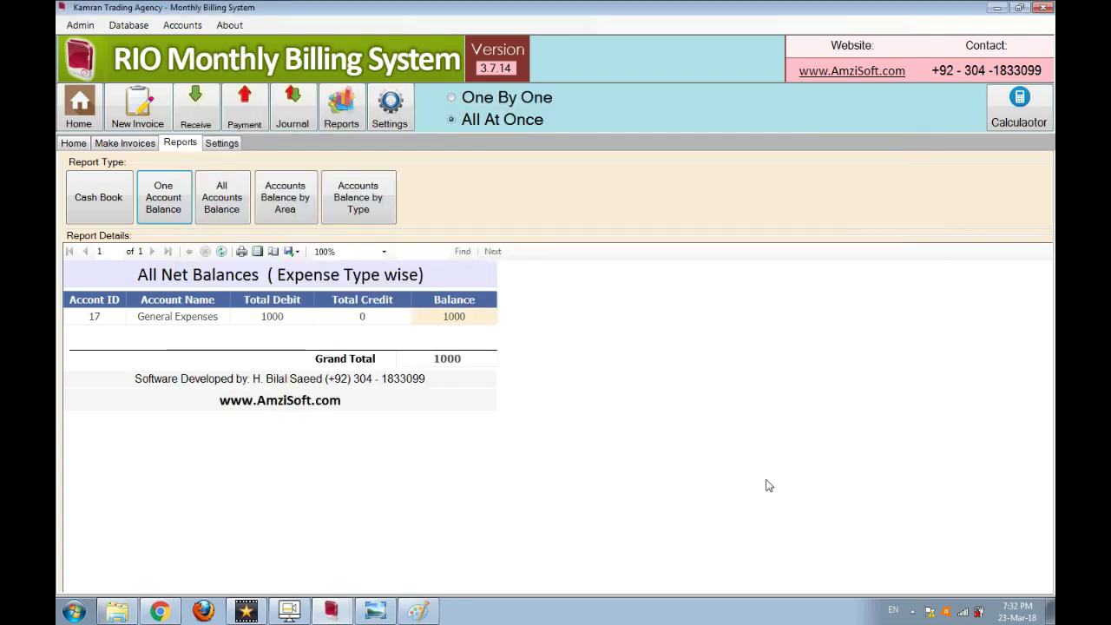
Show the cash book from 01-Mar-18 to 23-Mar-18 and mark the -142 cash in hand.
{"action": "left_click", "coordinate": [102, 210]}
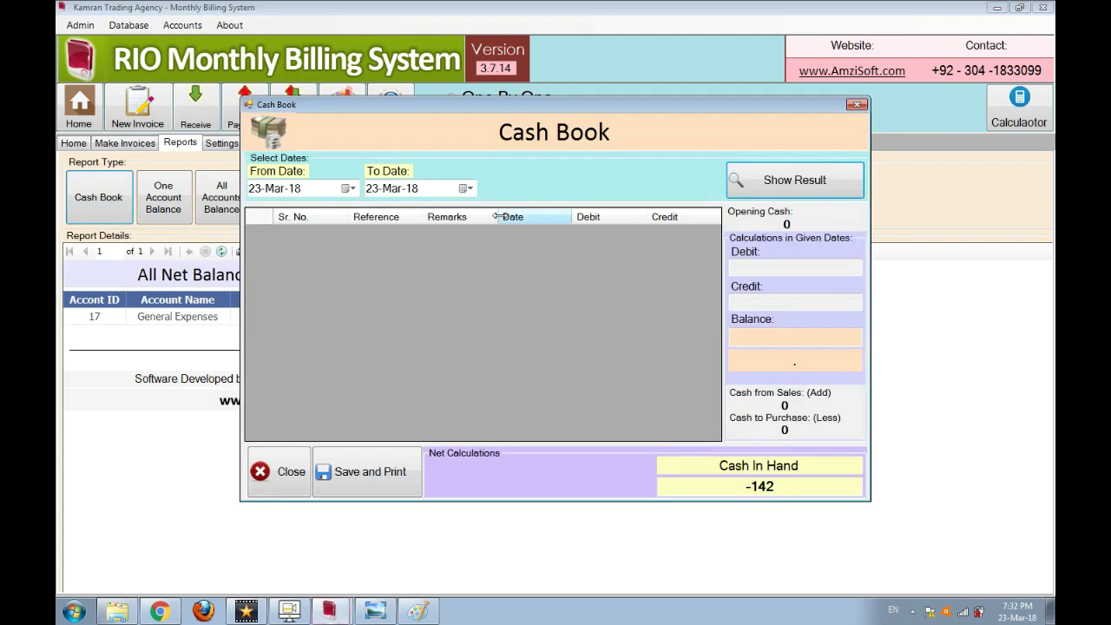
{"action": "left_click", "coordinate": [755, 189]}
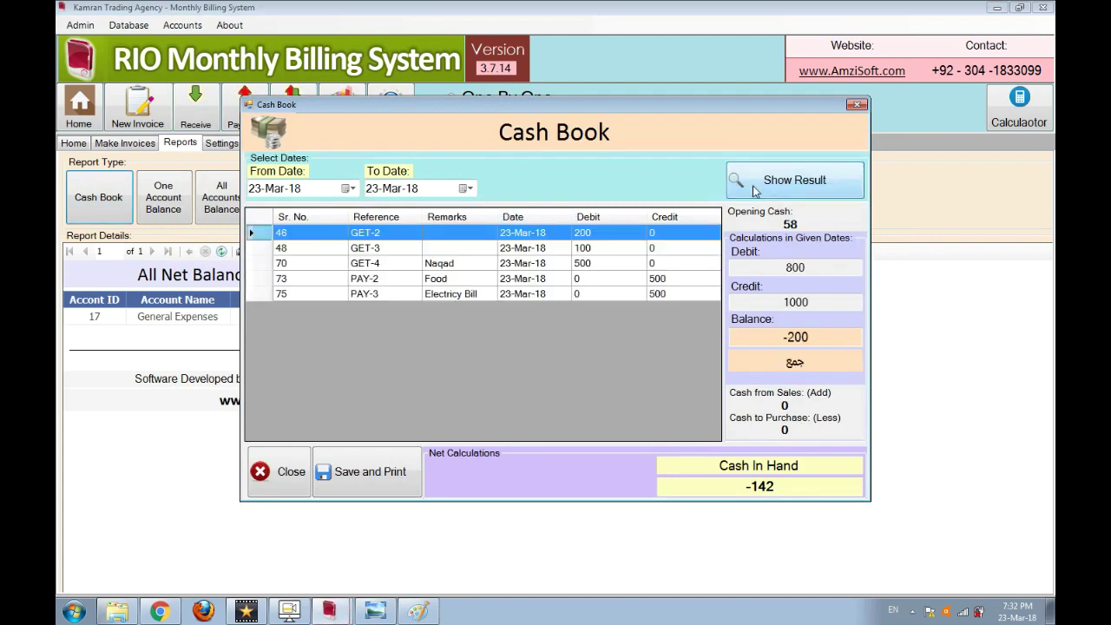
{"action": "left_click", "coordinate": [349, 189]}
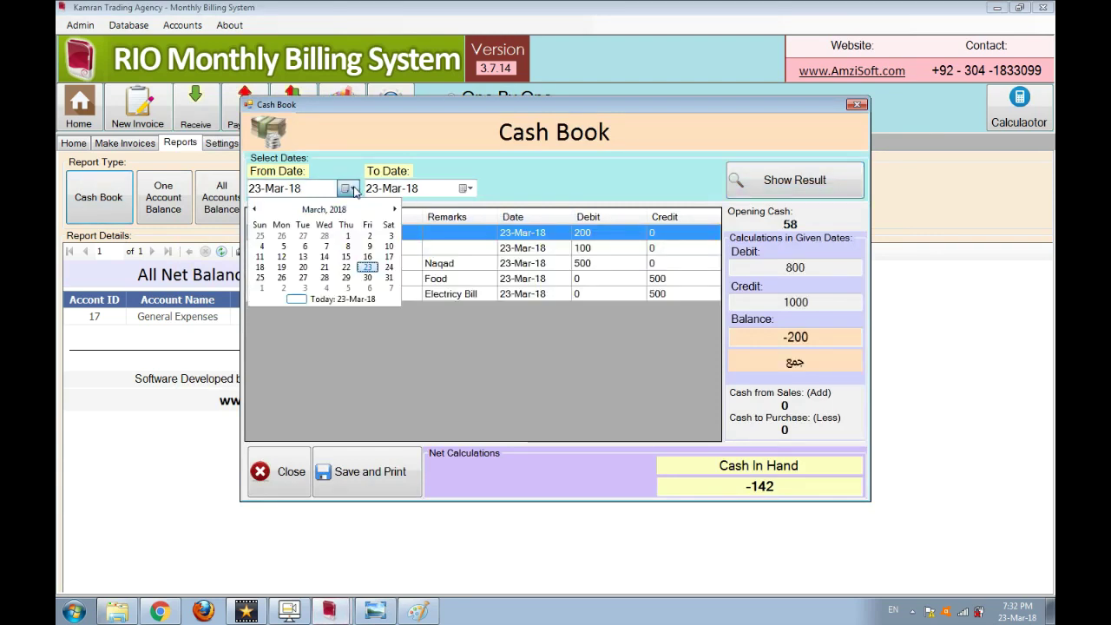
{"action": "left_click", "coordinate": [348, 234]}
{"action": "left_click", "coordinate": [748, 183]}
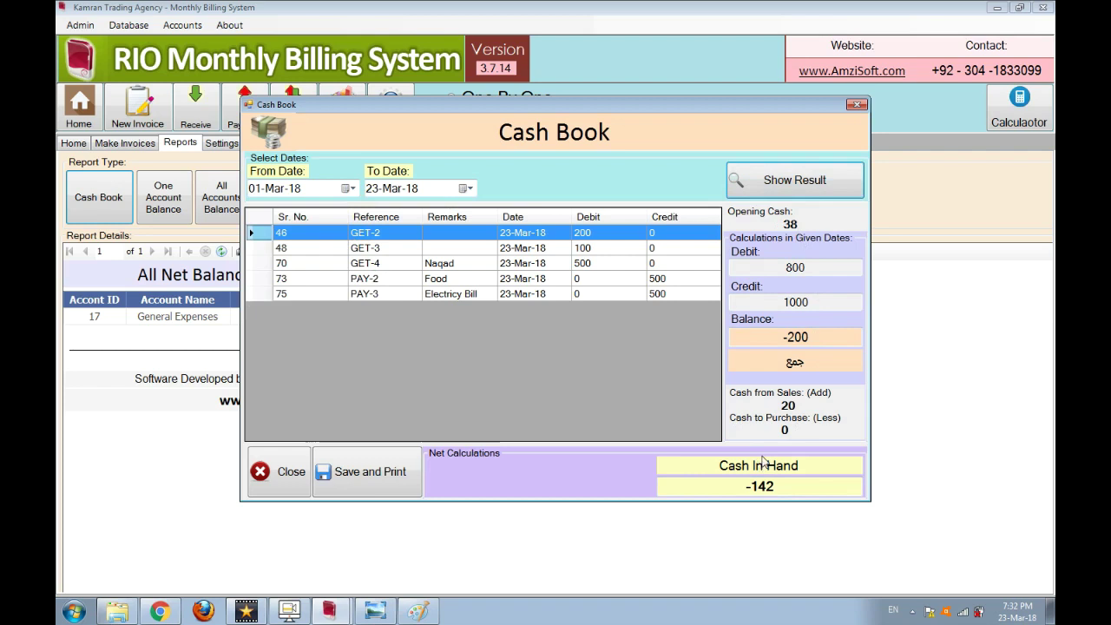
{"action": "left_click_drag", "start_coordinate": [774, 488], "coordinate": [739, 485]}
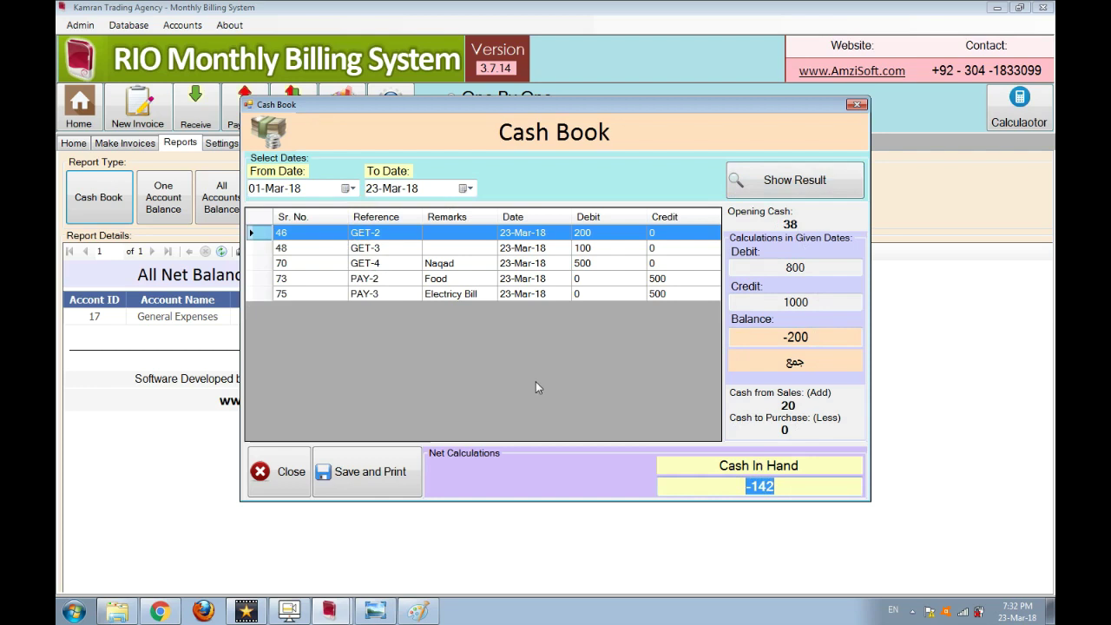
Save the cash book report as a PDF and close the PDF viewer.
{"action": "left_click", "coordinate": [349, 476]}
{"action": "left_click", "coordinate": [552, 356]}
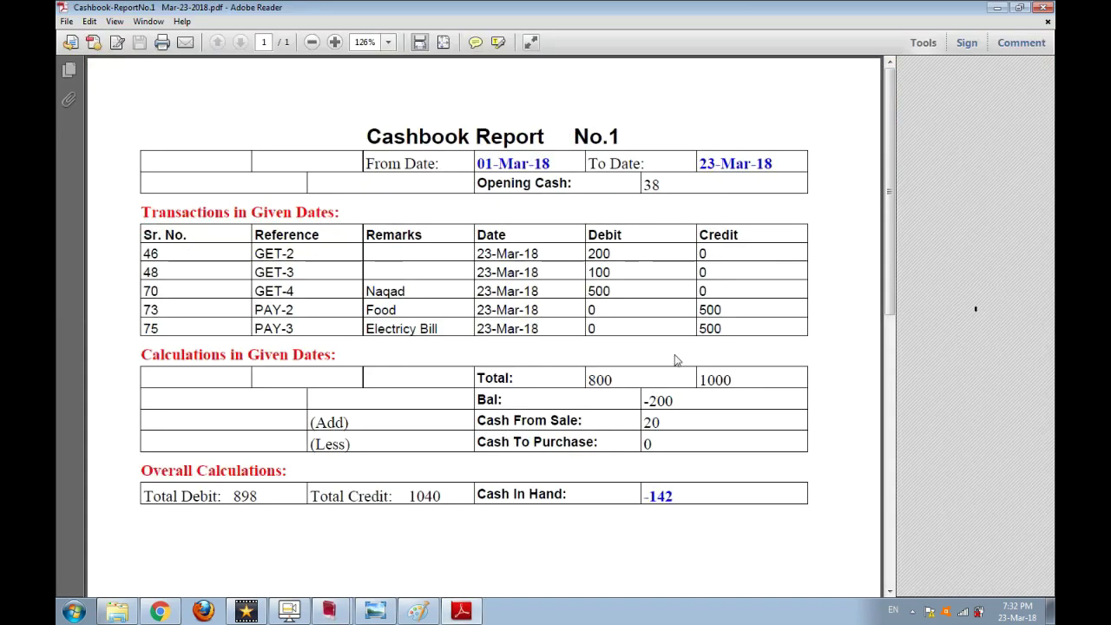
{"action": "left_click", "coordinate": [1042, 7]}
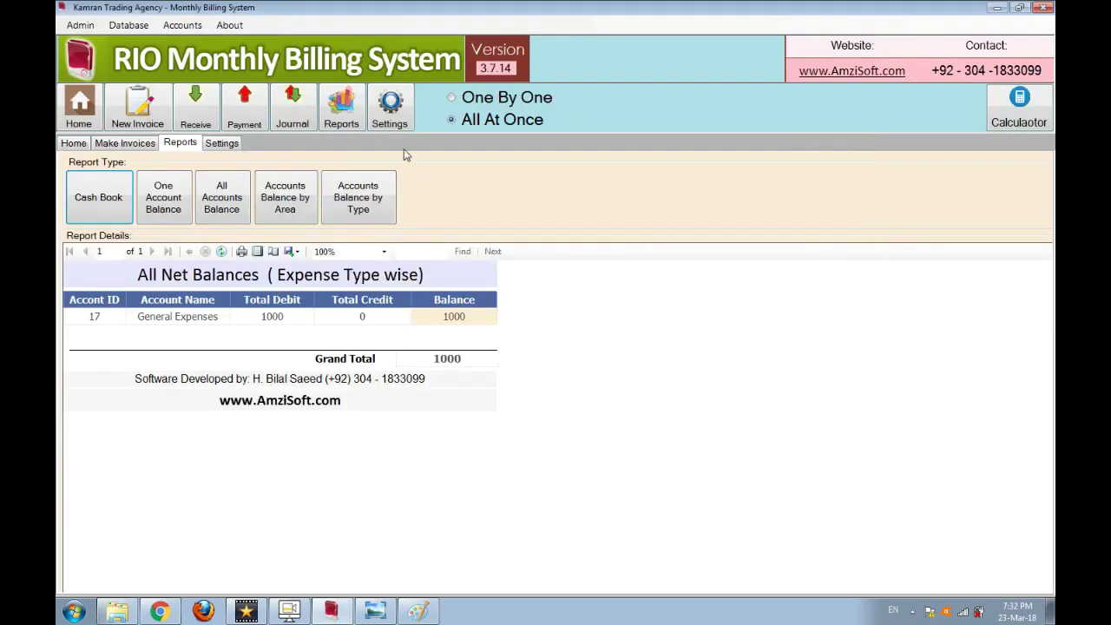
Set the receipt size to Custom in Settings and select the 790 top width.
{"action": "left_click", "coordinate": [395, 121]}
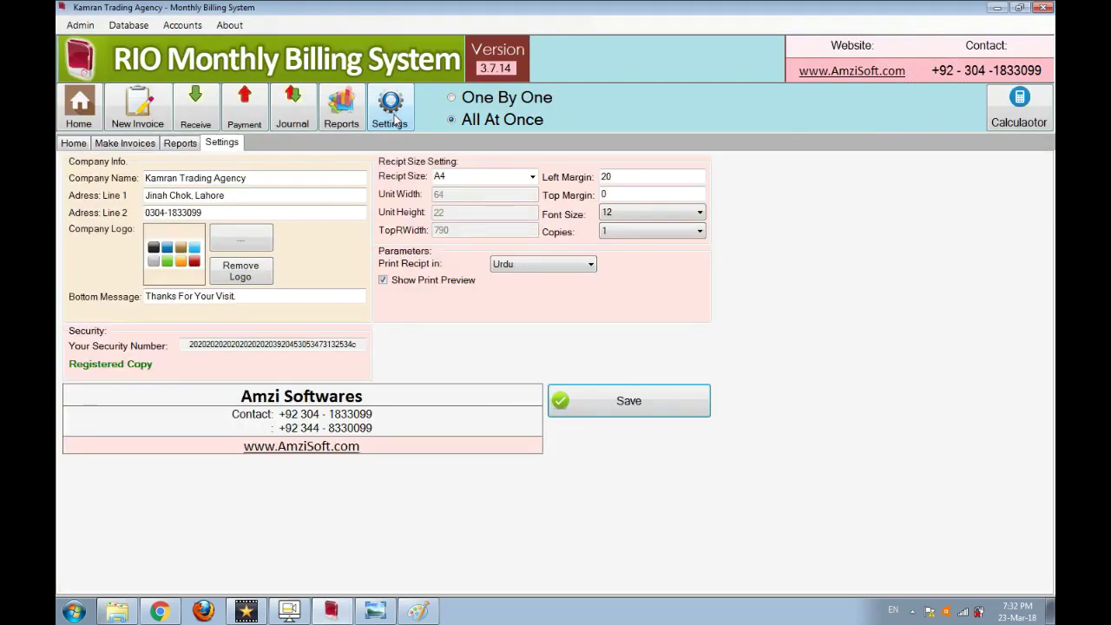
{"action": "left_click", "coordinate": [532, 177]}
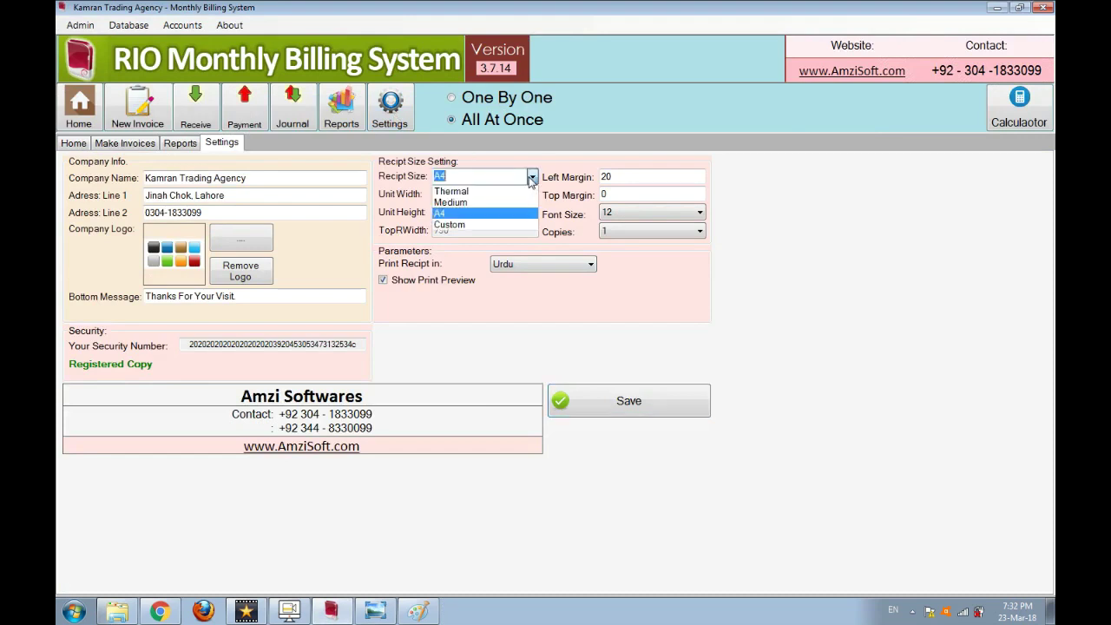
{"action": "left_click", "coordinate": [459, 224]}
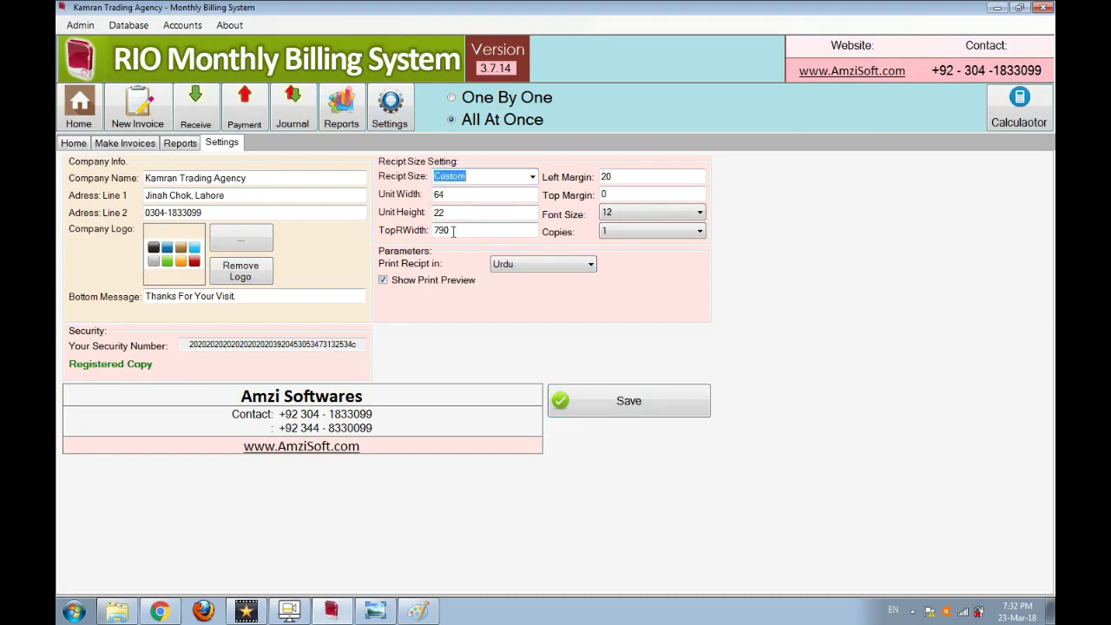
{"action": "left_click_drag", "start_coordinate": [454, 232], "coordinate": [418, 230]}
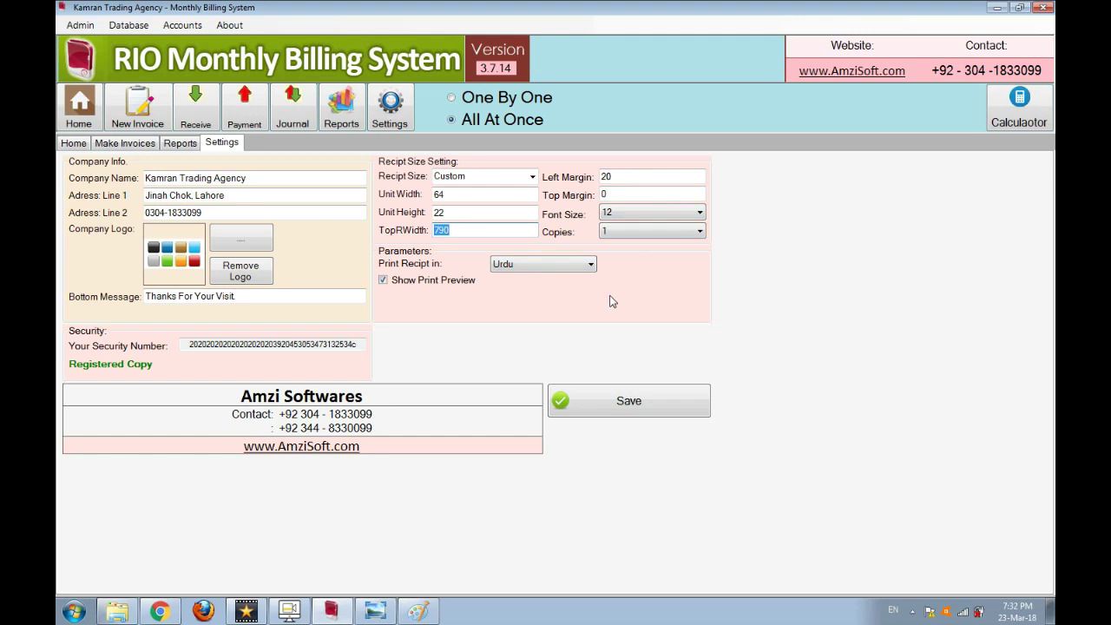
Pass through the Reports, Make Invoices and Home sections, then bring up the feature overview slide.
{"action": "left_click", "coordinate": [181, 146]}
{"action": "left_click", "coordinate": [139, 144]}
{"action": "left_click", "coordinate": [74, 143]}
{"action": "left_click", "coordinate": [380, 618]}
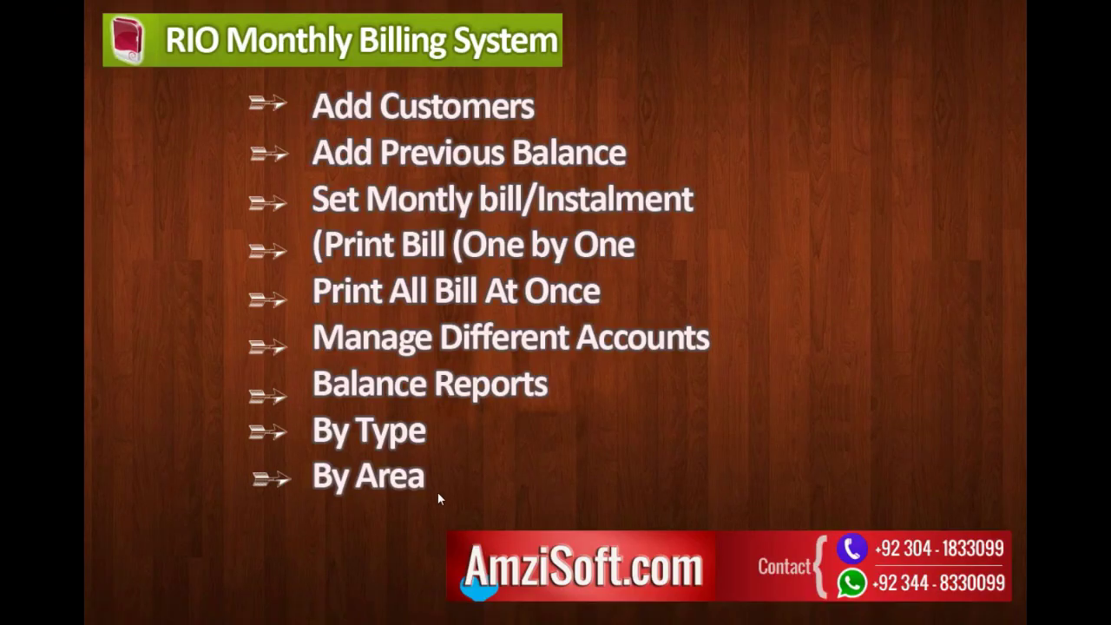